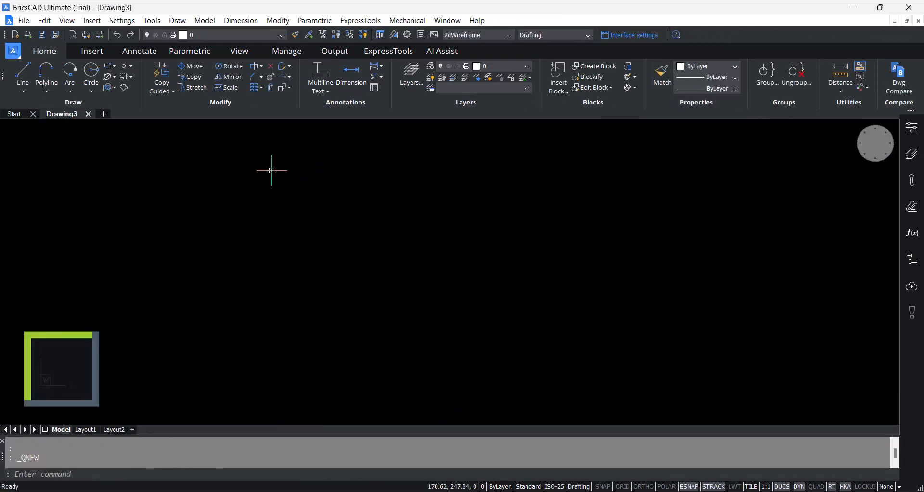
- Draw two separate rectangles of equal height, about 116 units tall, side by side with their upper and lower edges aligned
click(107, 66)
click(256, 196)
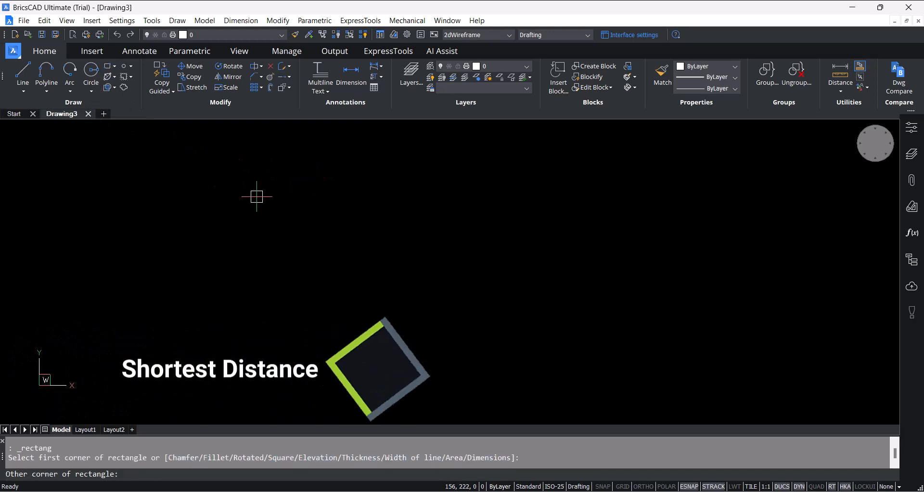
click(400, 315)
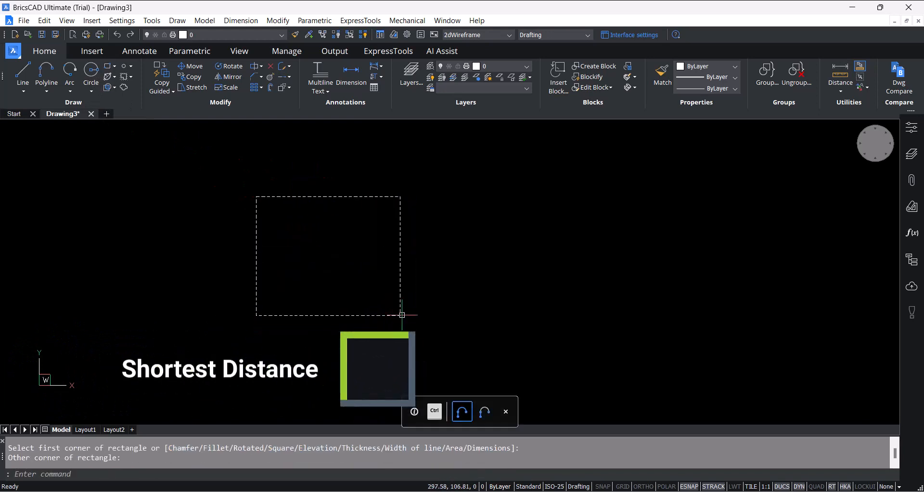
click(108, 66)
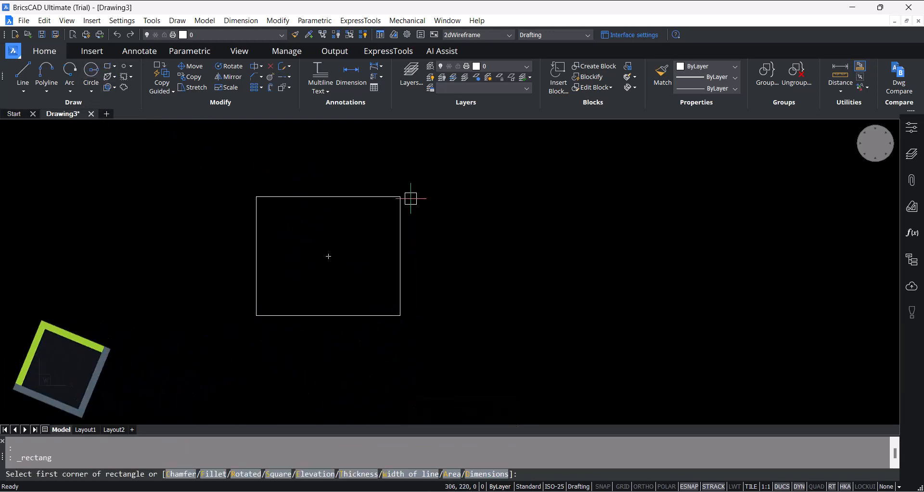
click(462, 196)
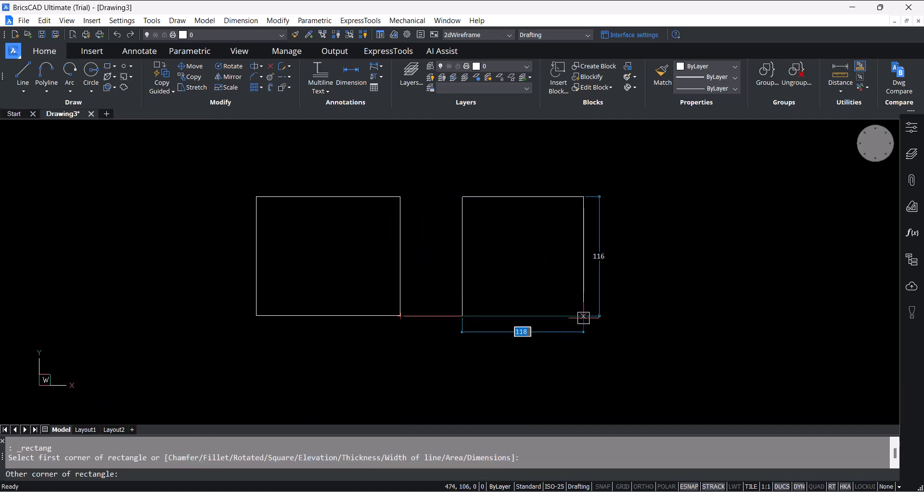
click(593, 316)
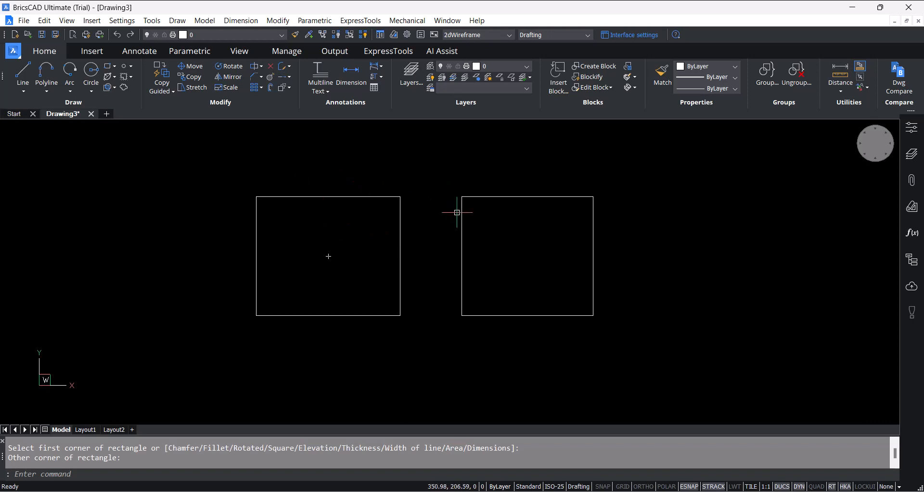
- Select both rectangles and set the shortest distance between them to 70 by moving the left rectangle
click(504, 234)
click(348, 261)
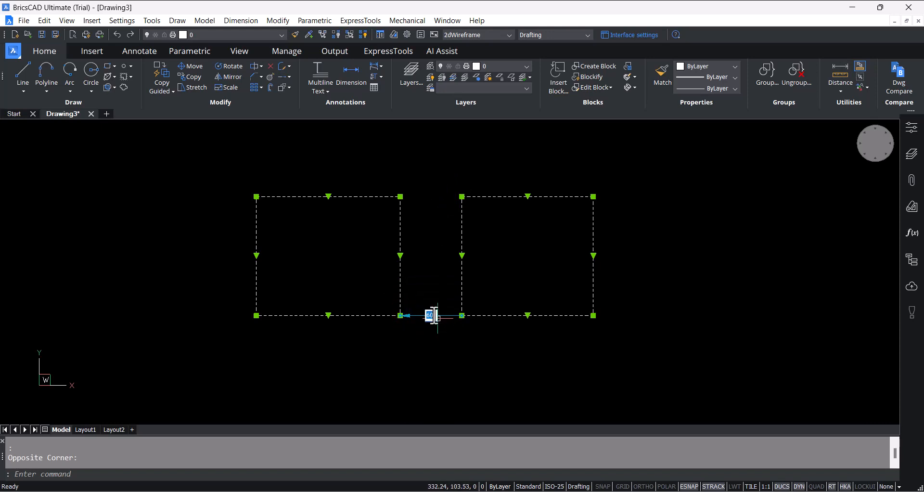
key(Return)
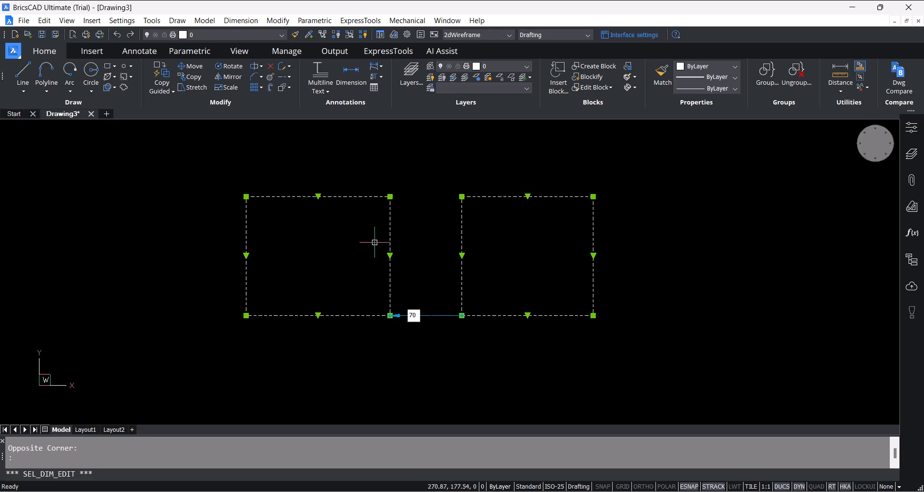
key(Escape)
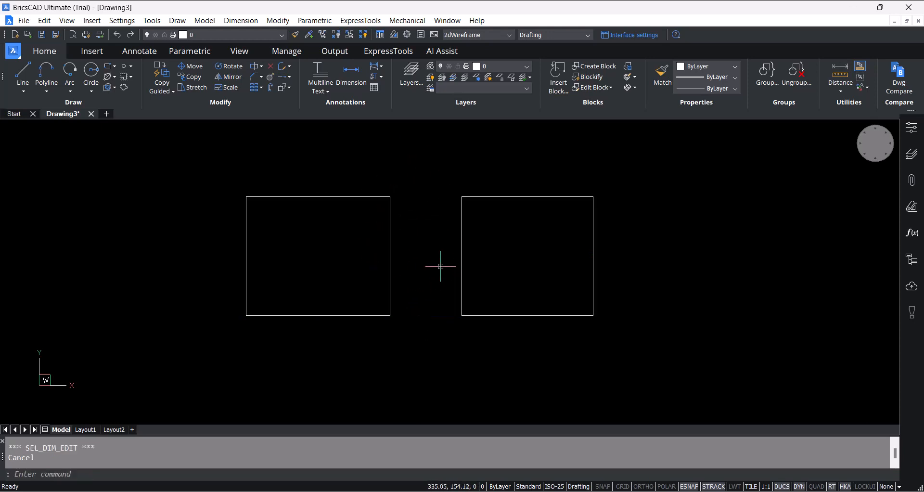
- Reselect both rectangles and set the shortest distance between them to 100 by moving the right rectangle
click(422, 263)
click(368, 273)
click(486, 262)
click(426, 274)
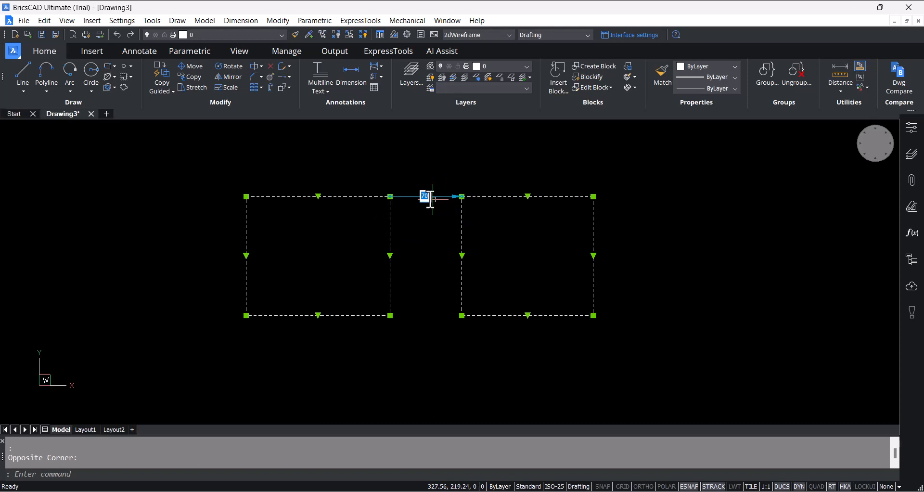
text(0)
key(Return)
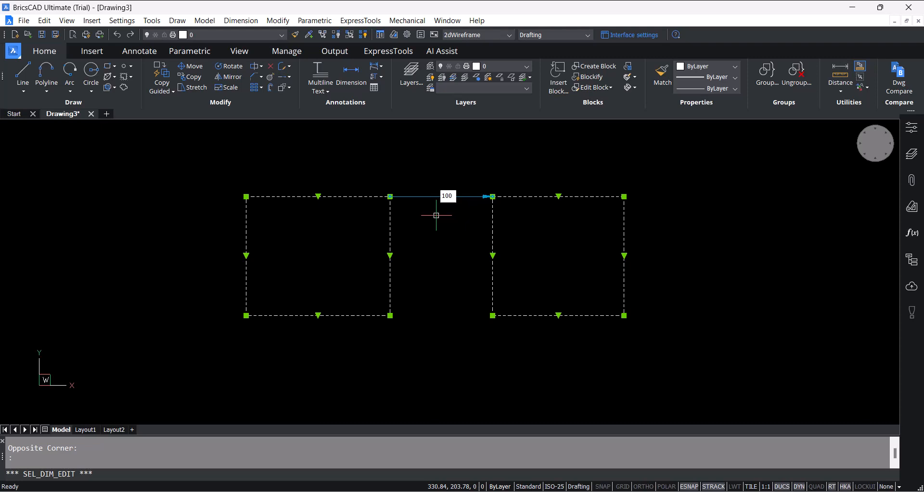
key(Escape)
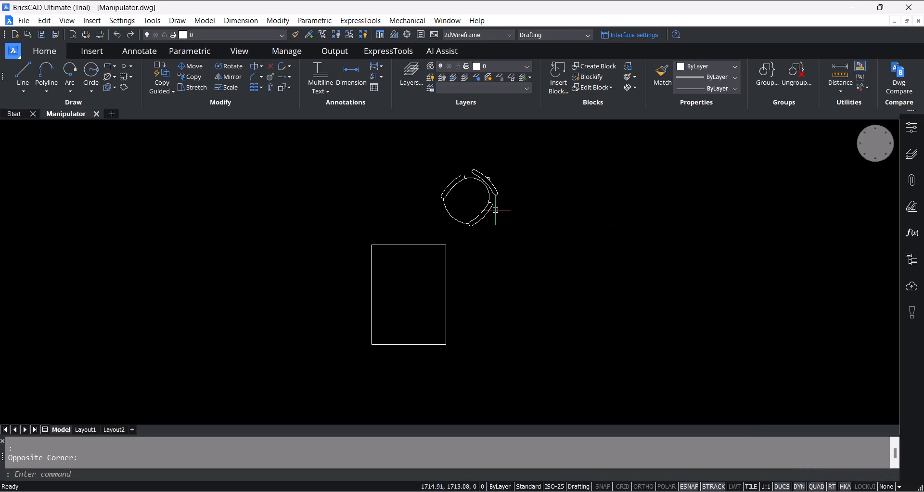
- In Manipulator.dwg, move the chair block by its insertion grip to the midpoint of the table's upper edge
click(509, 219)
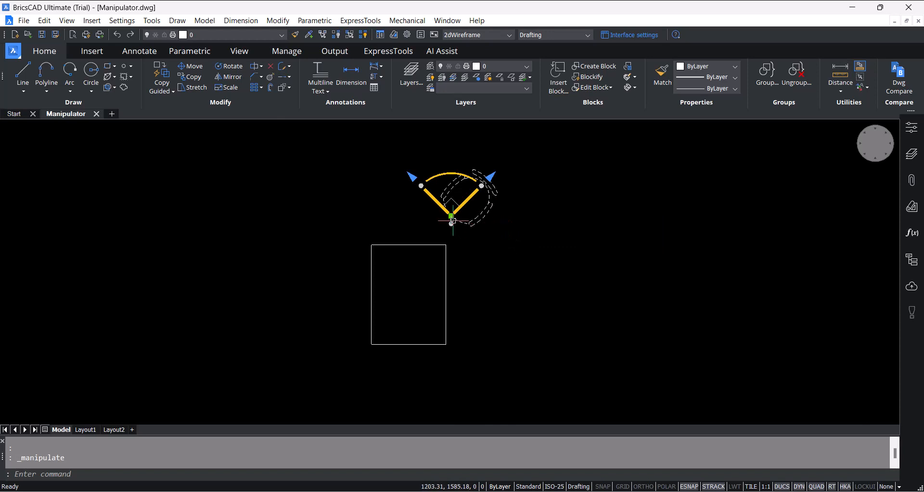
click(452, 216)
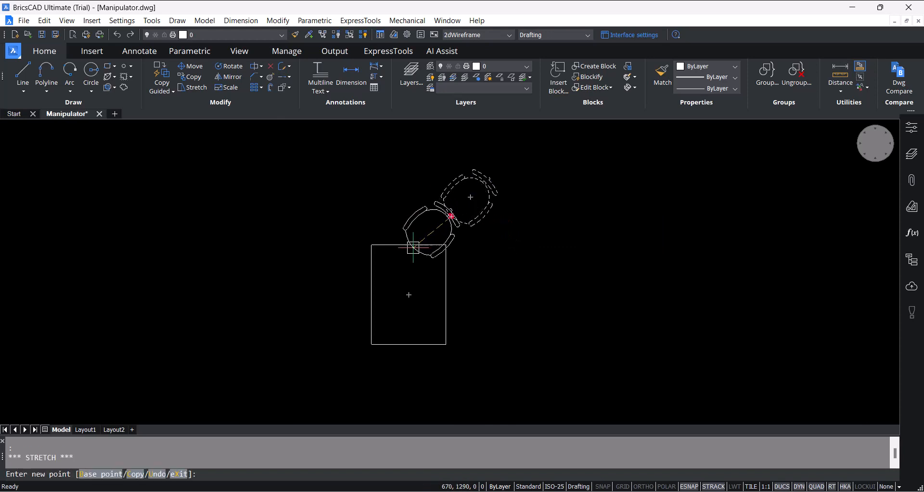
click(411, 245)
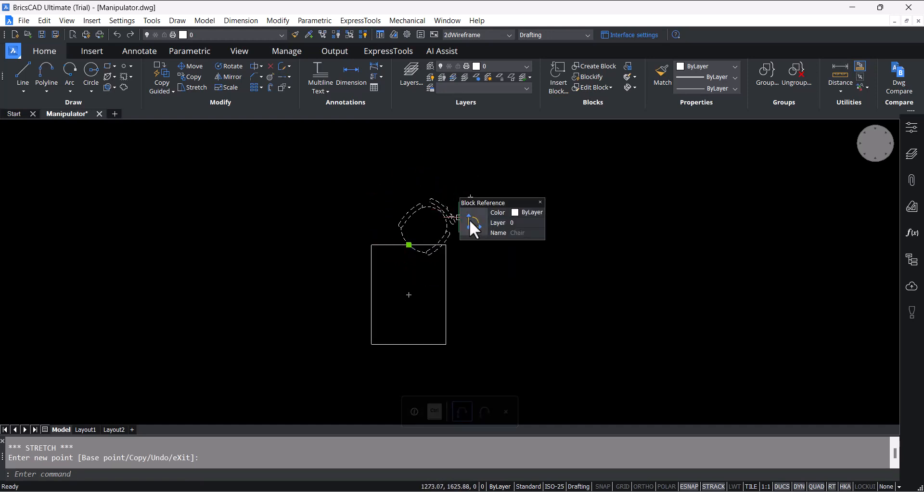
- Rotate the chair about its insertion point with the Manipulator so it squarely faces the table's upper edge
click(471, 221)
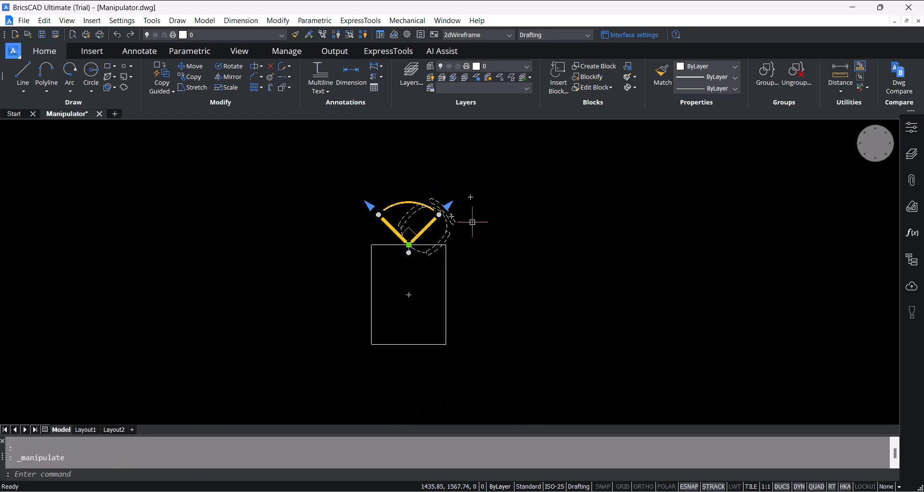
click(405, 202)
click(403, 202)
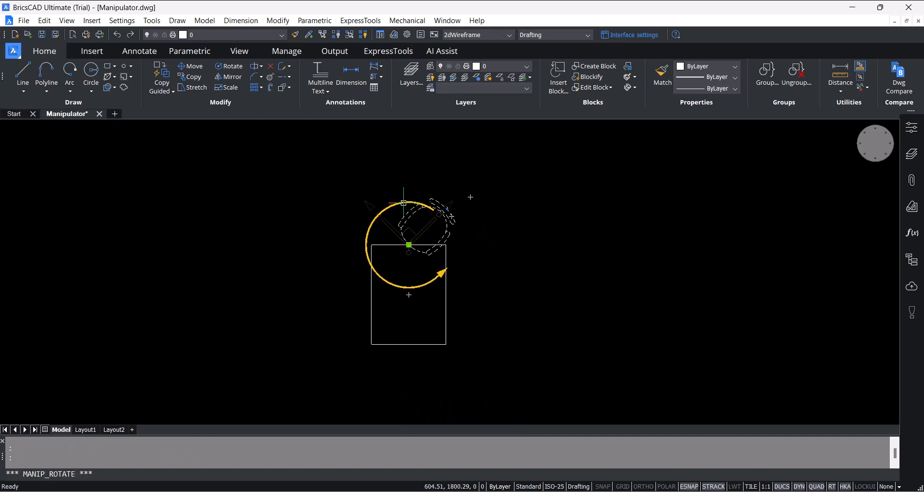
click(389, 202)
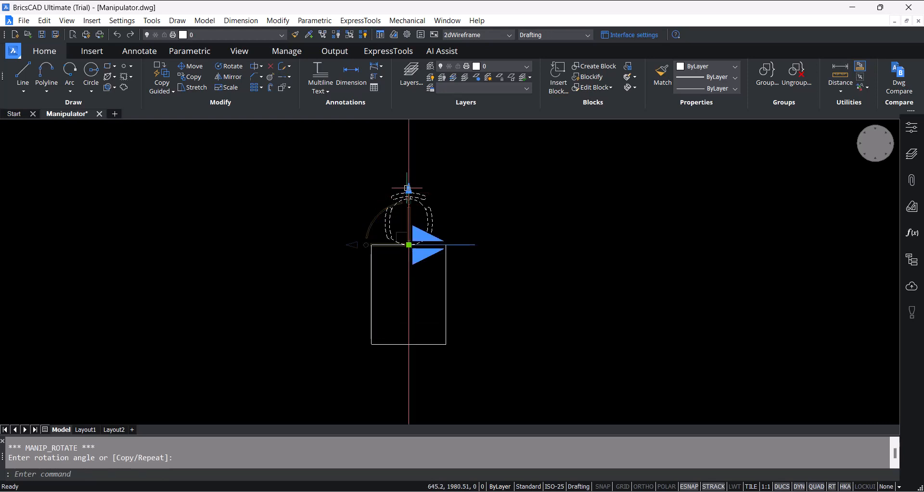
- Mirror a single copy of the chair across the table's centre onto its lower edge with the Manipulator
click(408, 189)
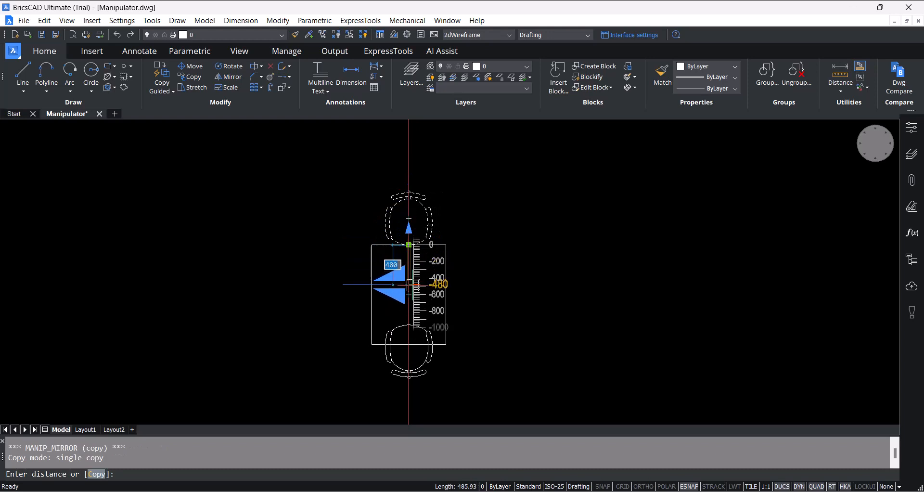
click(409, 285)
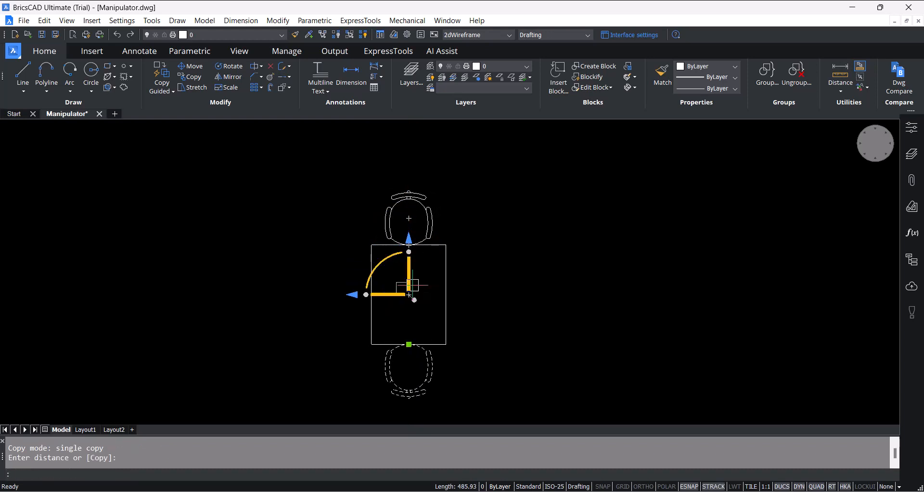
scroll(489, 187, down, 1)
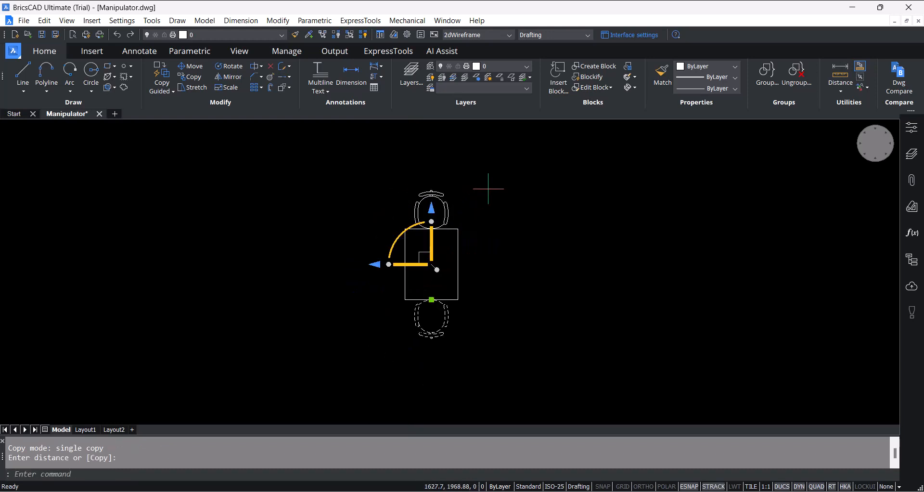
key(Escape)
- Select both chairs and set the distance between them to 1350 by moving the upper chair away from the table
scroll(406, 288, up, 1)
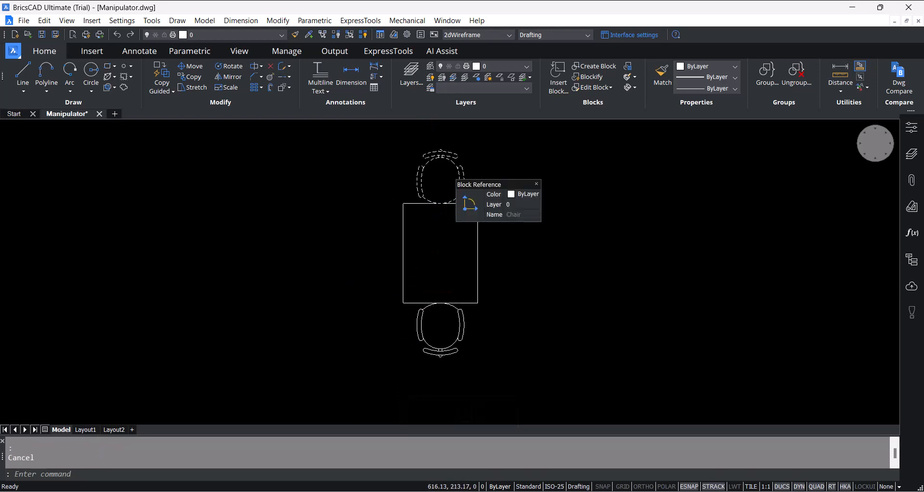
click(460, 311)
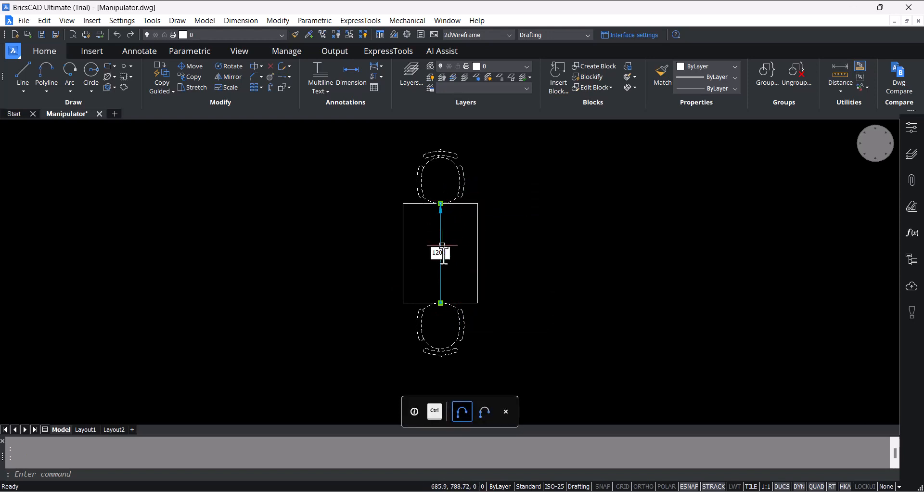
click(446, 256)
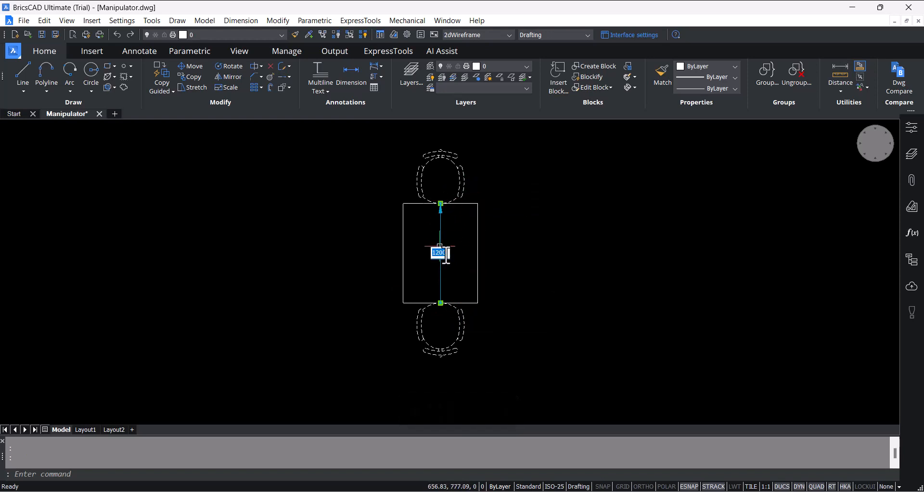
key(Return)
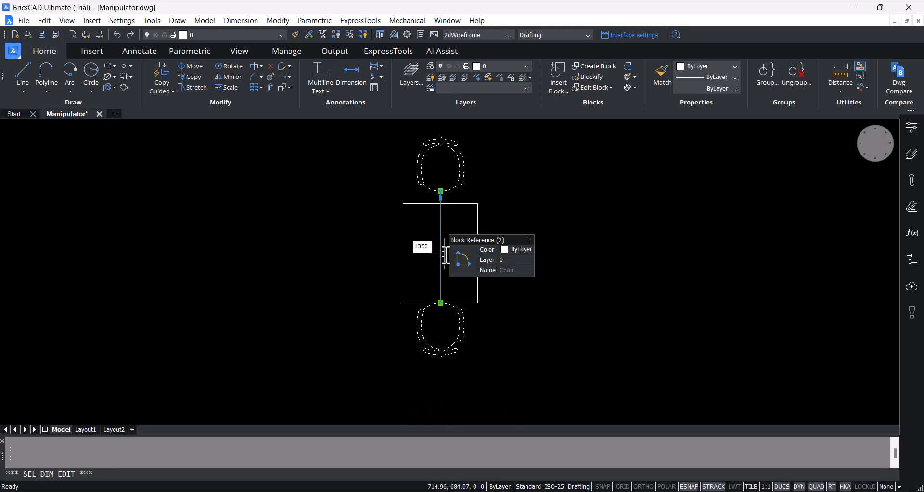
key(Escape)
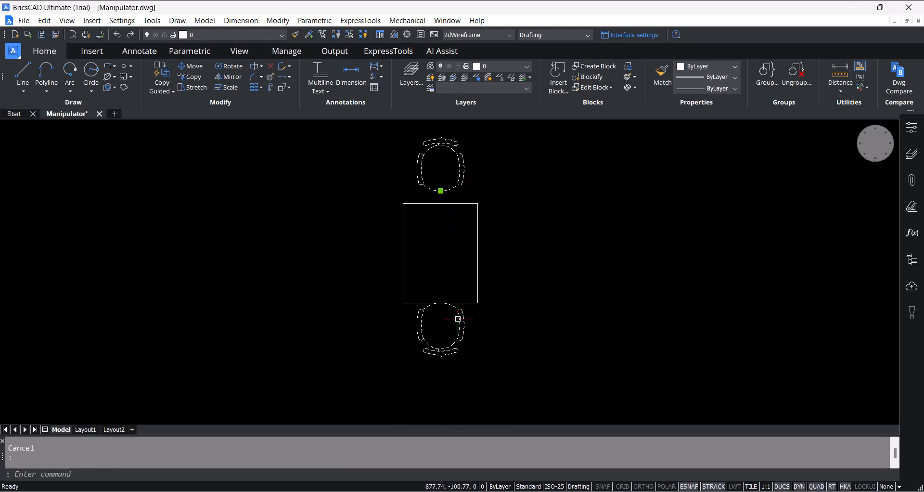
- Set the distance between the two chairs to 1500 by moving the lower chair away from the table
click(454, 316)
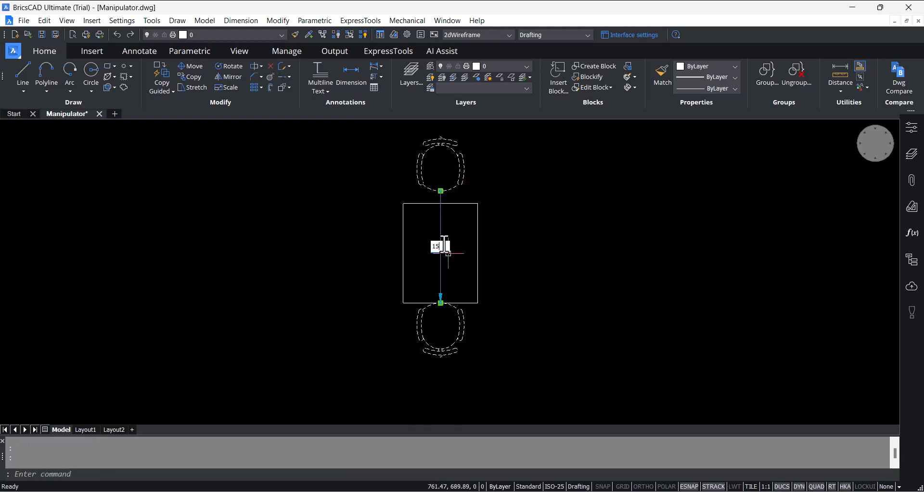
key(Return)
key(Escape)
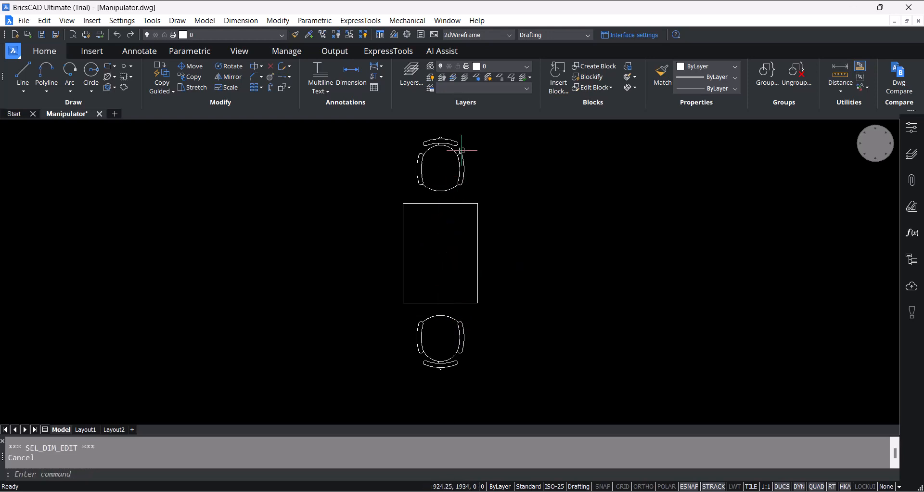
- Select both chairs and rotate a single copy of them 90 degrees about the table's centre with the Manipulator
click(460, 150)
click(441, 191)
click(460, 316)
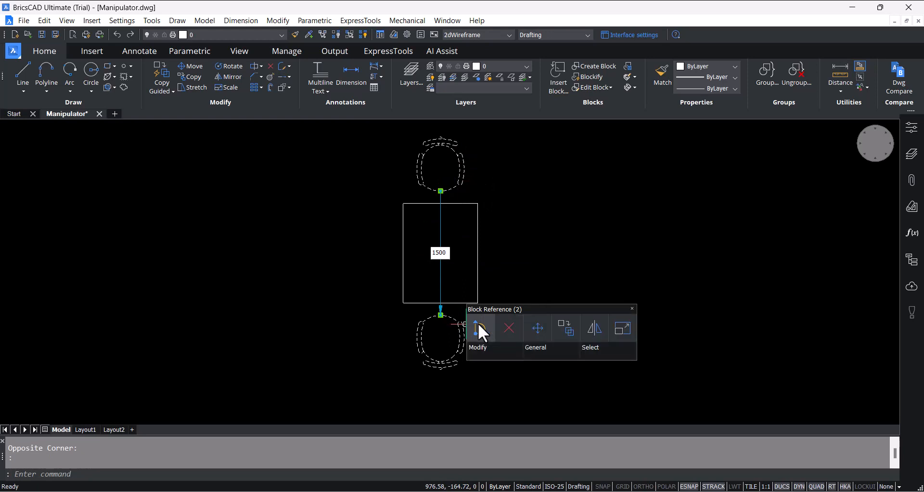
click(477, 322)
click(466, 223)
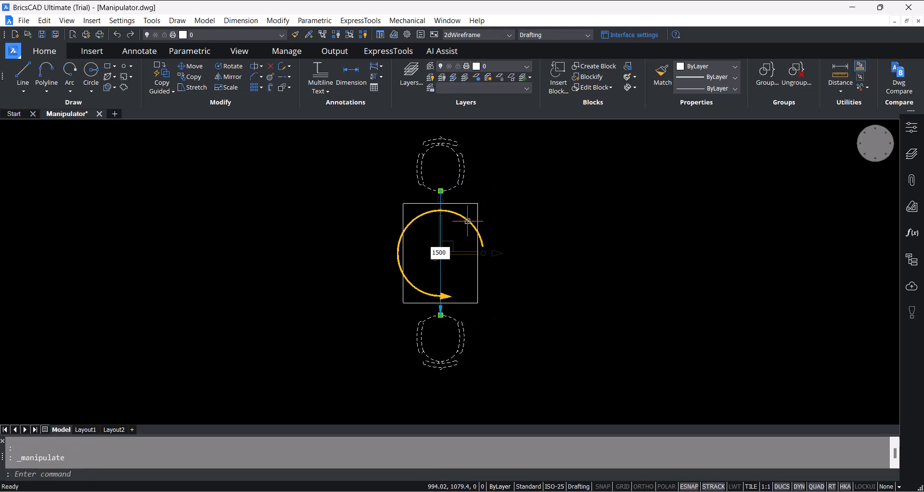
key(ctrl)
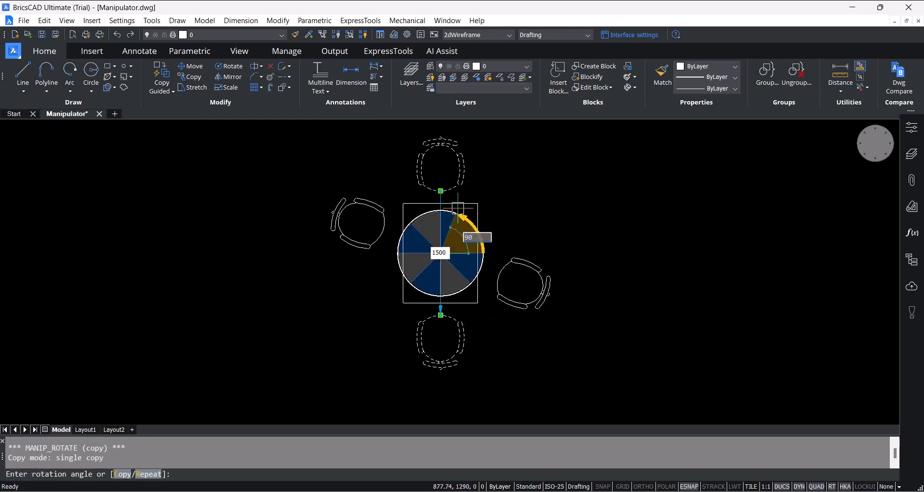
click(458, 208)
key(Escape)
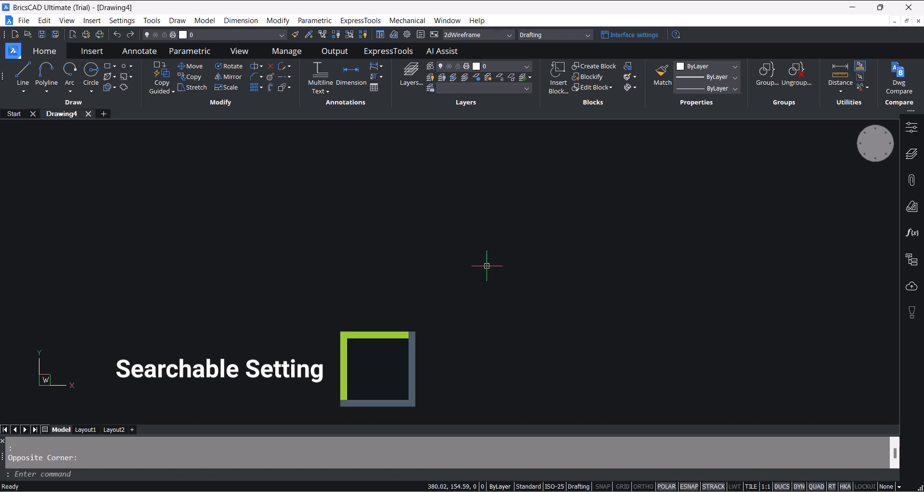
- Open the Settings dialog in Drawing4 and list the settings grouped by category
text(op)
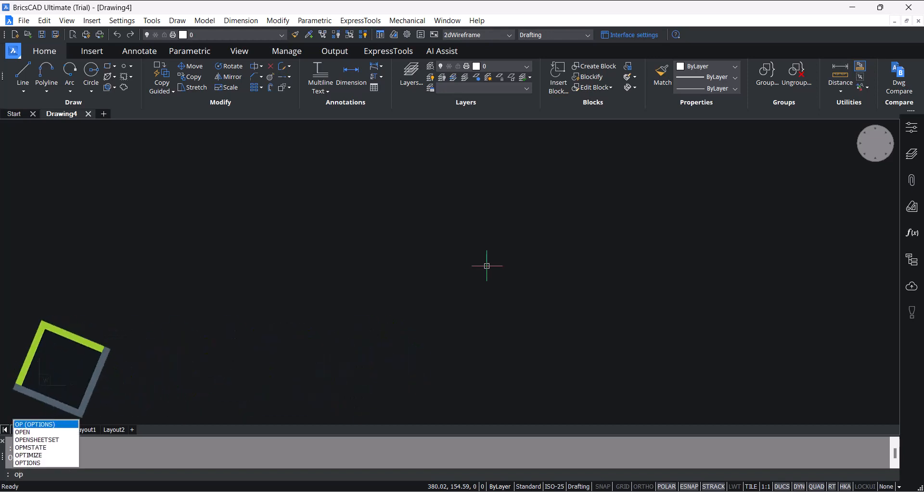
key(Return)
text(setti)
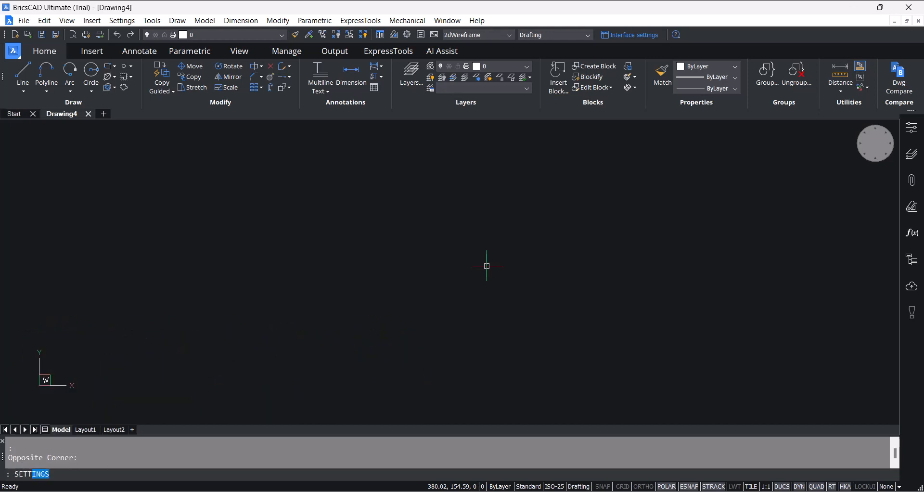
key(Return)
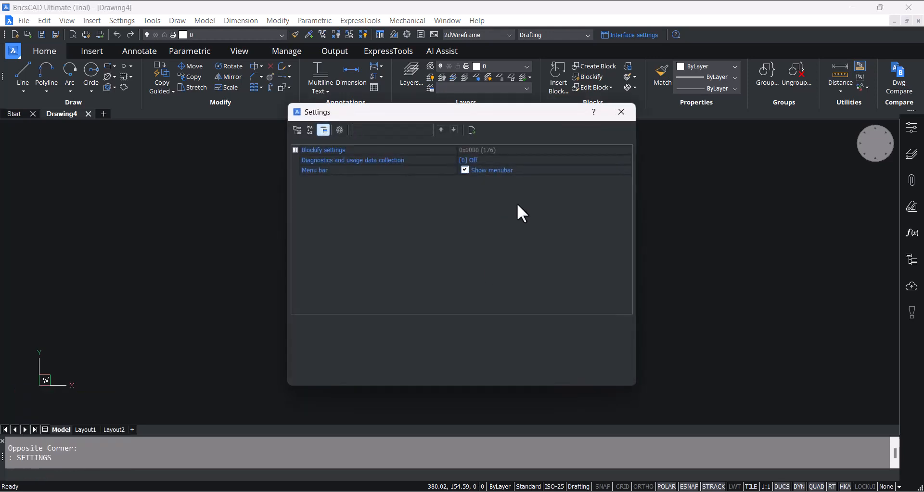
click(298, 130)
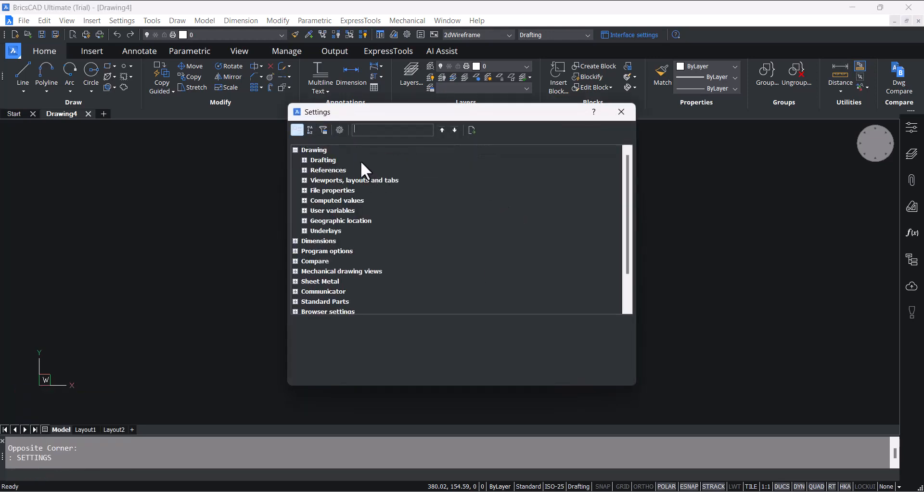
- Search the settings for "background" and set the model-space background color to White
click(295, 150)
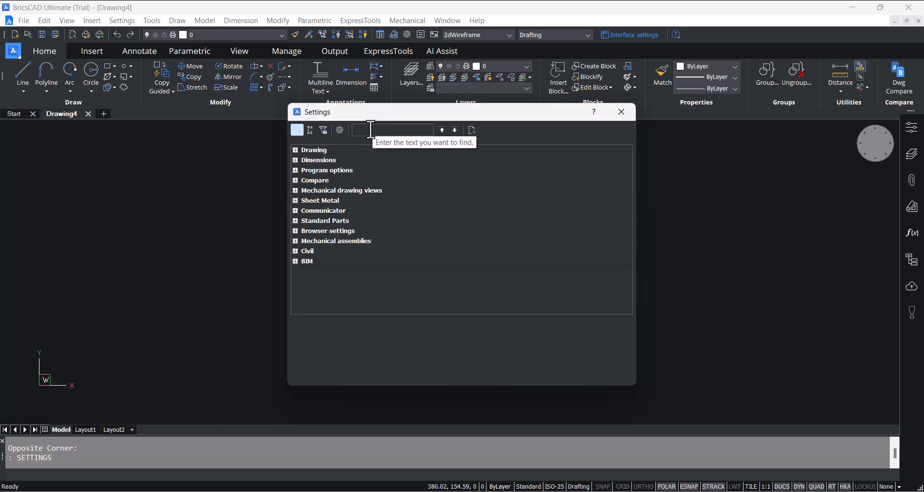
text(background)
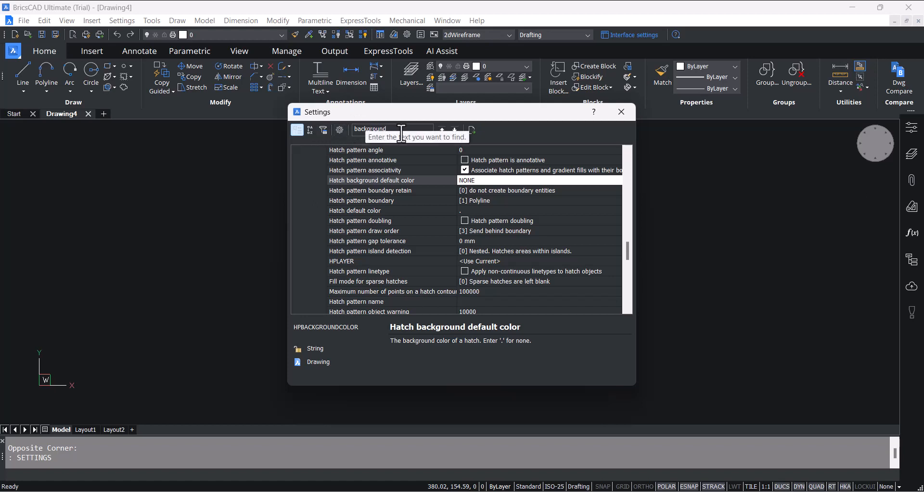
click(454, 131)
click(455, 131)
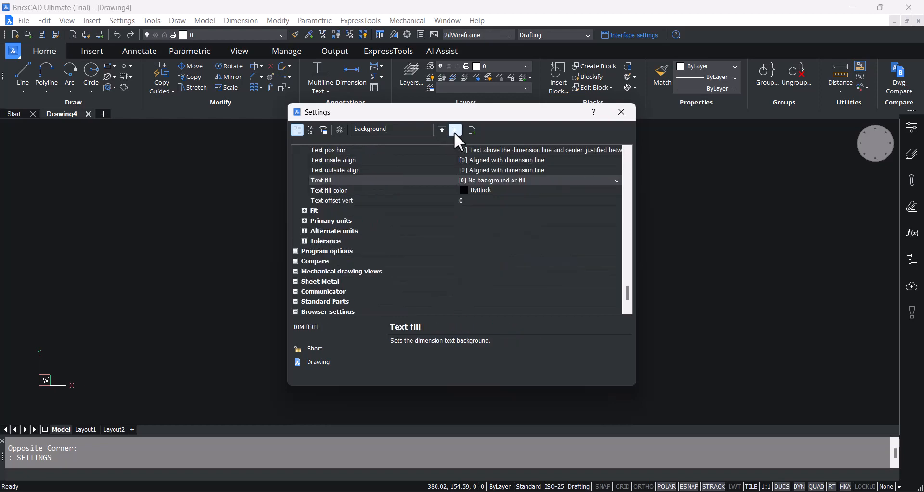
click(455, 131)
click(454, 131)
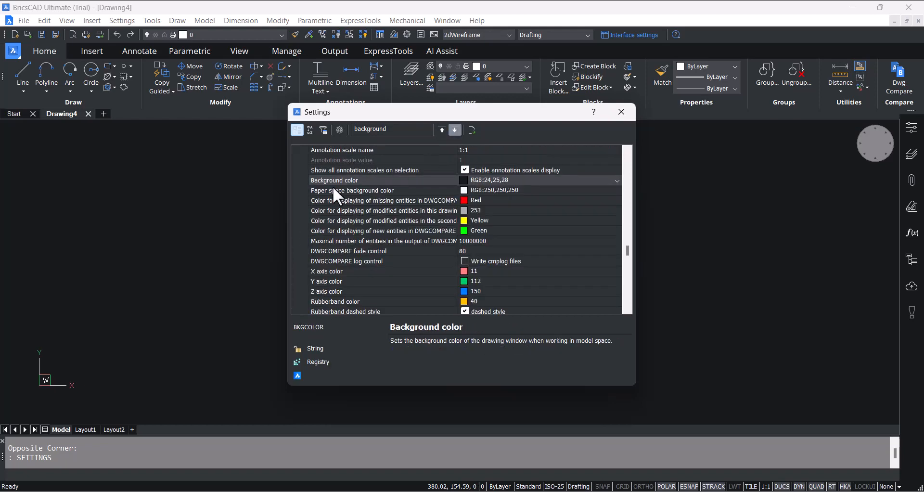
click(526, 175)
click(527, 178)
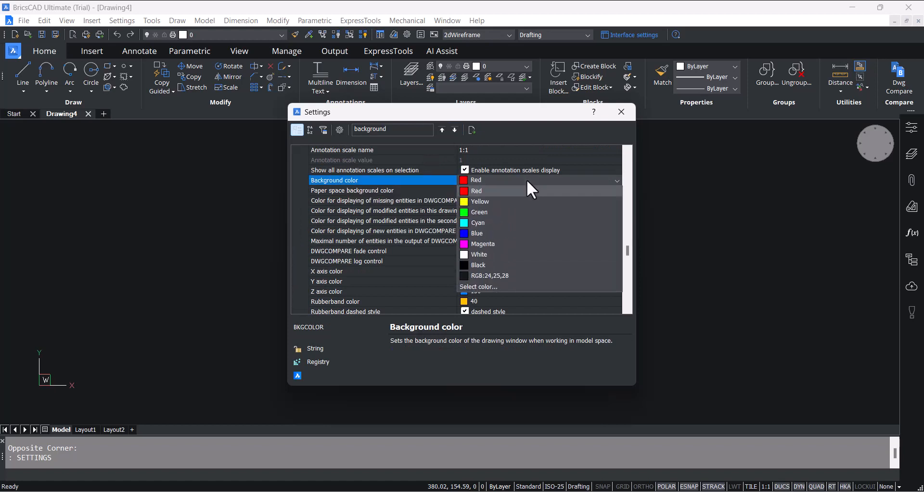
click(509, 255)
- Search the settings for "file path" and clear the search text
click(428, 133)
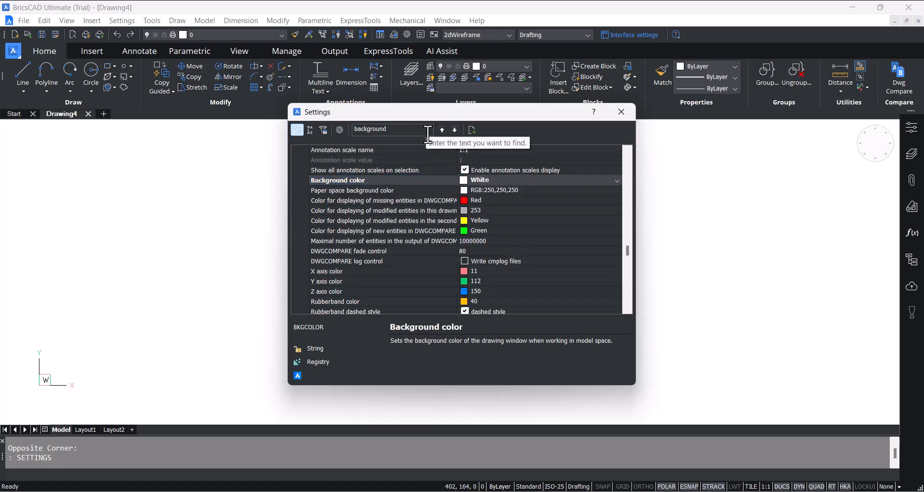
key(BackSpace)
key(BackSpace)
key(BackSpace)
key(BackSpace)
key(BackSpace)
key(BackSpace)
key(BackSpace)
key(BackSpace)
key(BackSpace)
key(BackSpace)
text(file path)
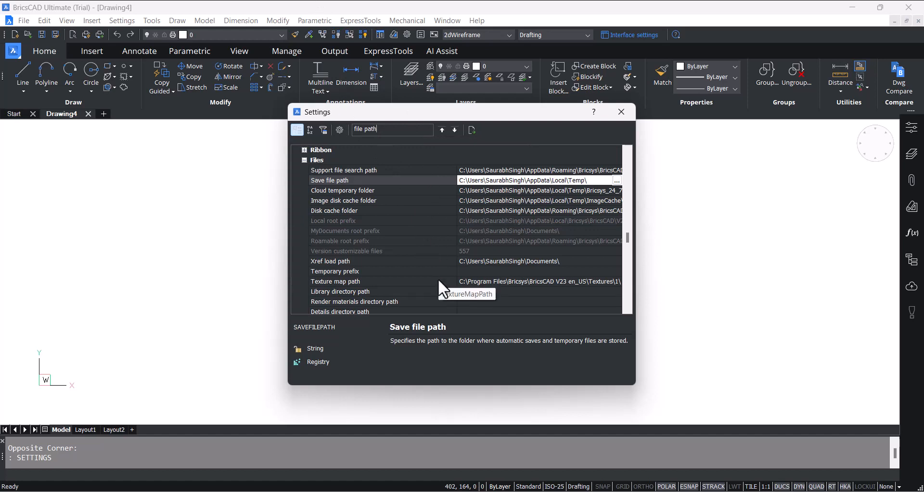
drag(380, 129, 353, 129)
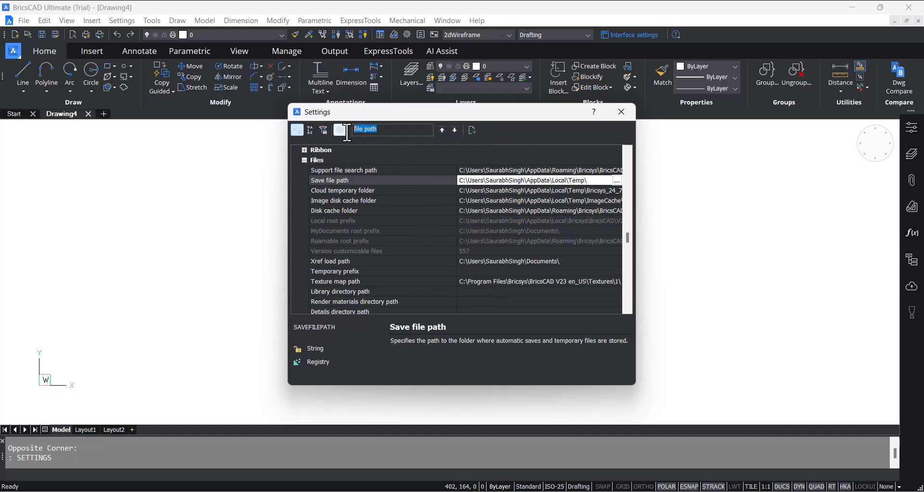
key(BackSpace)
click(323, 131)
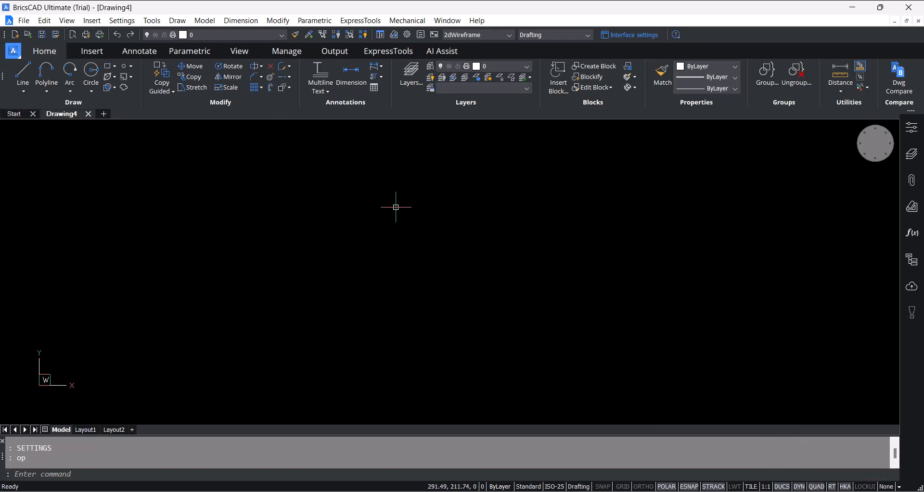
- Draw a landscape rectangle with a perimeter of about 616 mm in the empty drawing
mouse_move(396, 217)
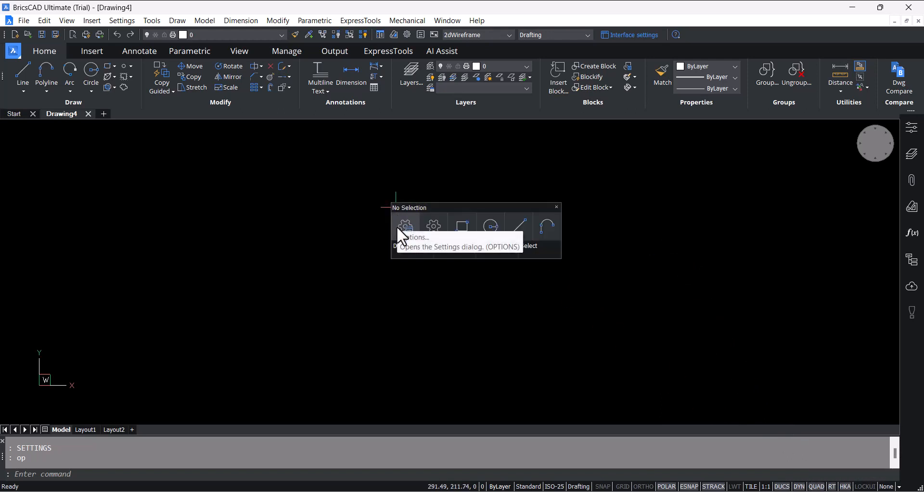
mouse_move(398, 246)
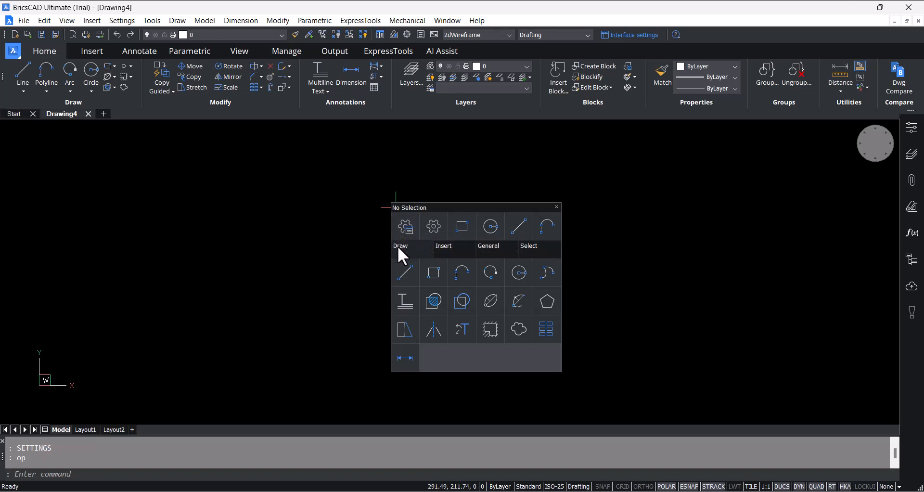
click(430, 274)
click(252, 170)
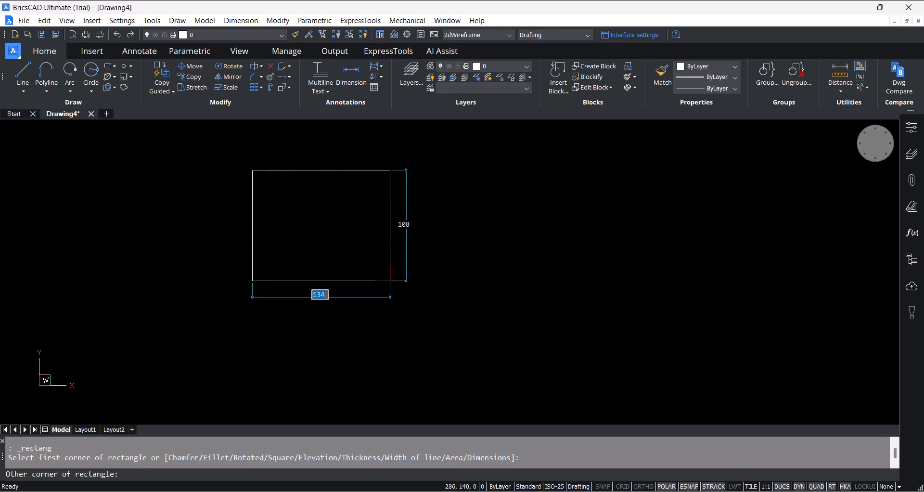
click(429, 308)
- Draw three connected lines beside the rectangle as an outline open on its left, about 180 mm along the top and 176 mm along the bottom
mouse_move(504, 224)
mouse_move(512, 267)
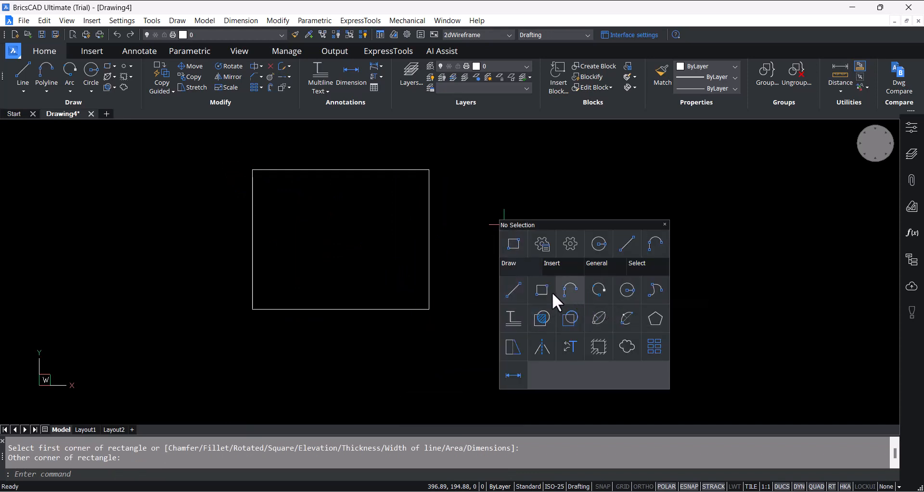
click(515, 289)
click(449, 163)
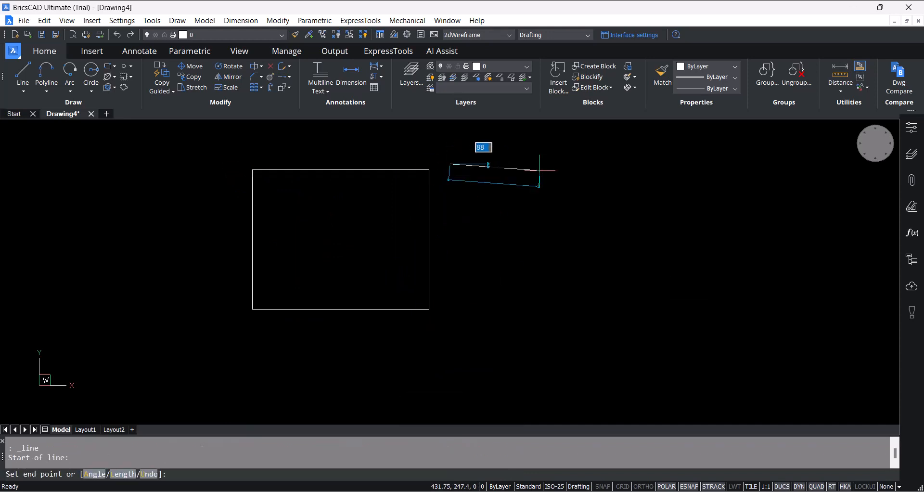
click(634, 163)
click(634, 308)
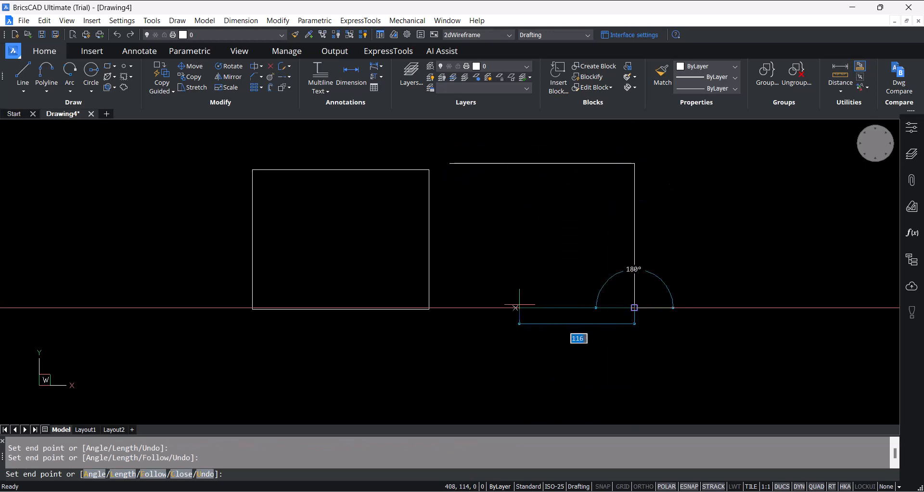
click(454, 307)
key(Escape)
- Examine the Quad's command groups, first with nothing selected and then for the rectangle's polyline
right_click(487, 220)
mouse_move(499, 236)
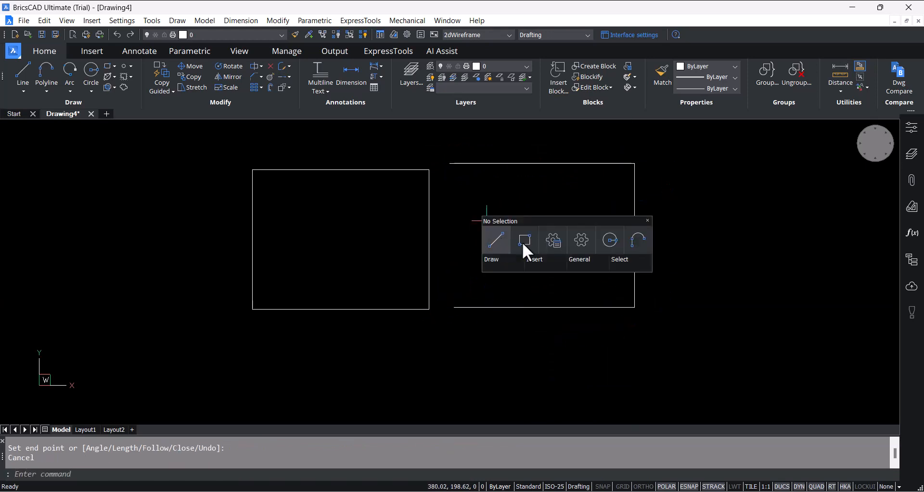
mouse_move(535, 262)
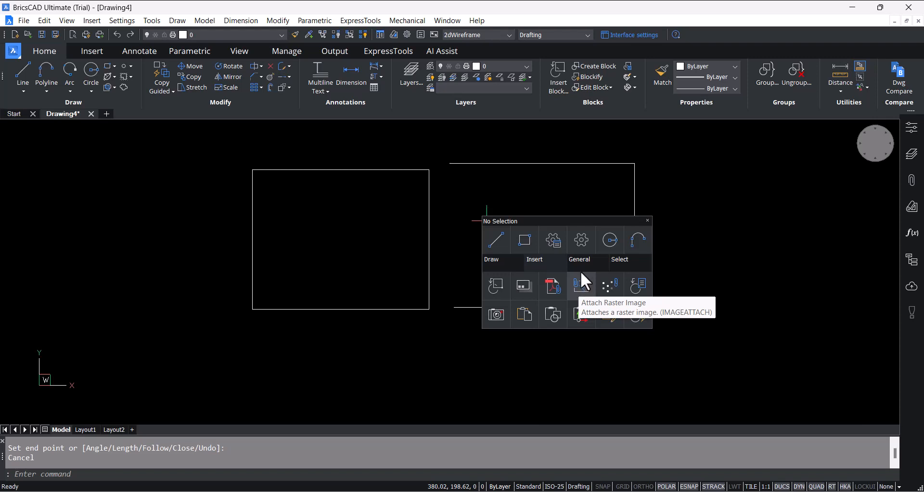
mouse_move(575, 260)
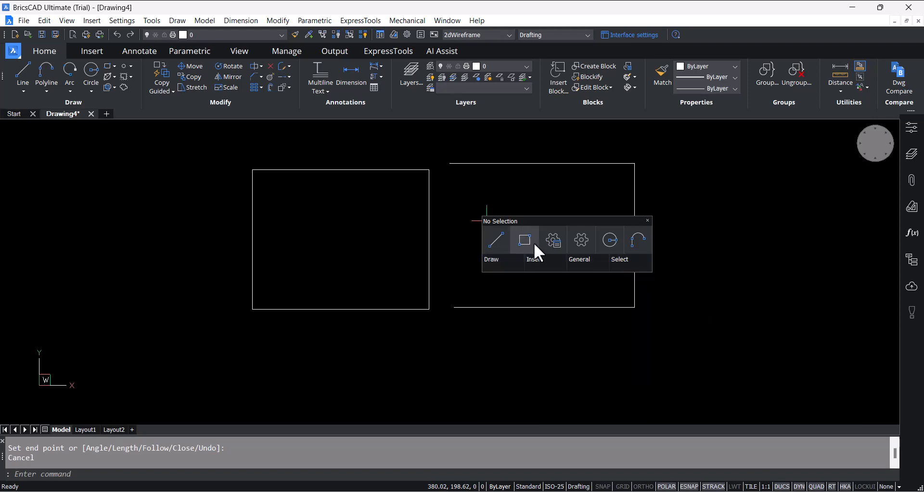
click(619, 191)
mouse_move(428, 235)
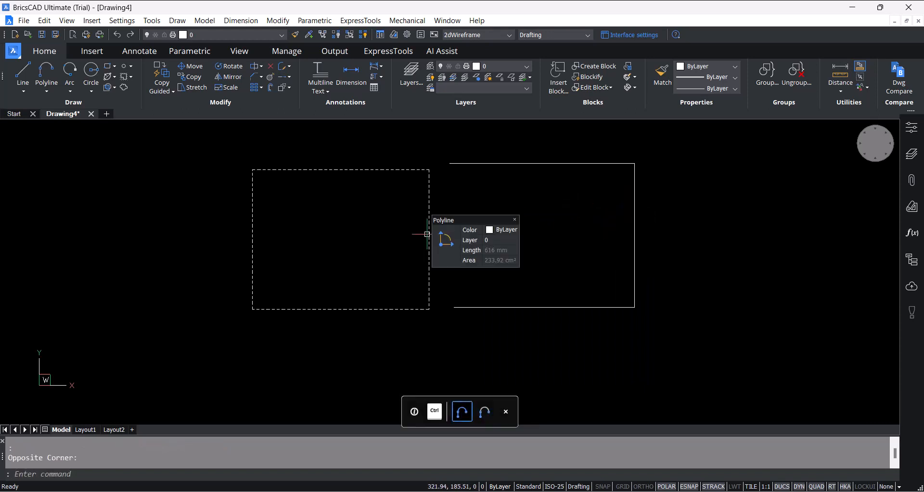
mouse_move(443, 261)
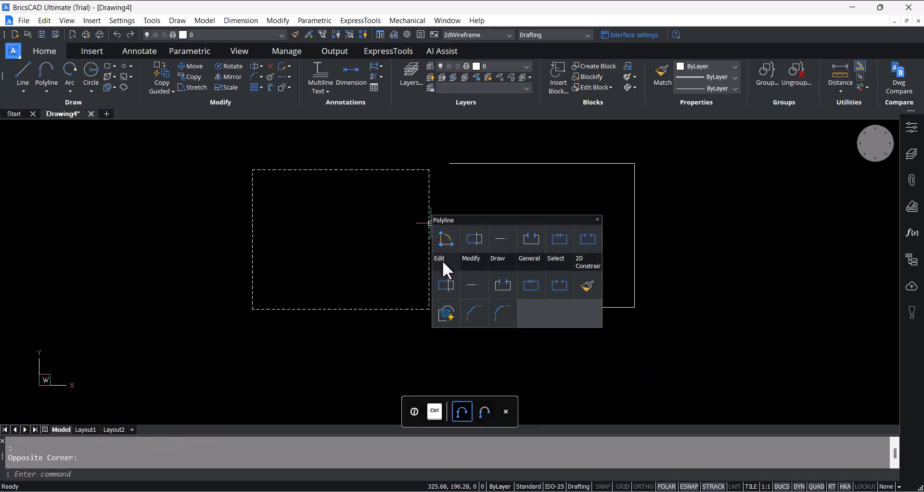
mouse_move(475, 259)
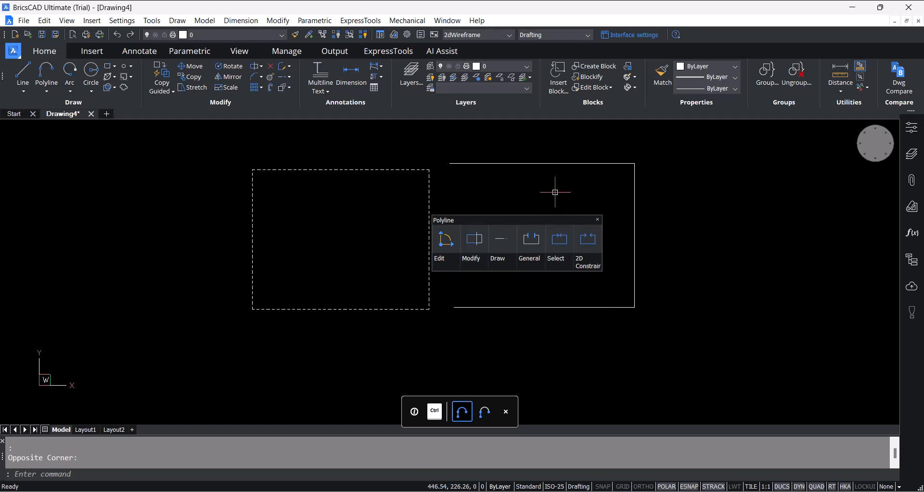
key(Escape)
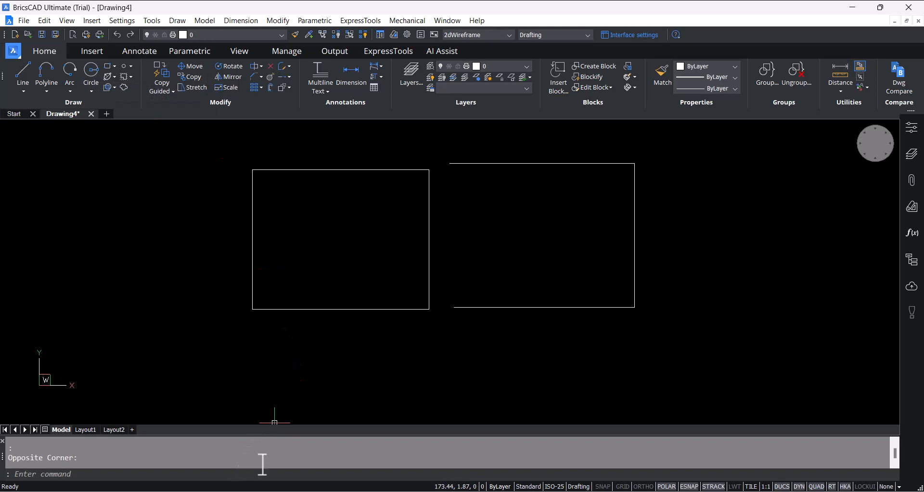
- Hatch the interior of the rectangle with the ANSI31 pattern
click(428, 273)
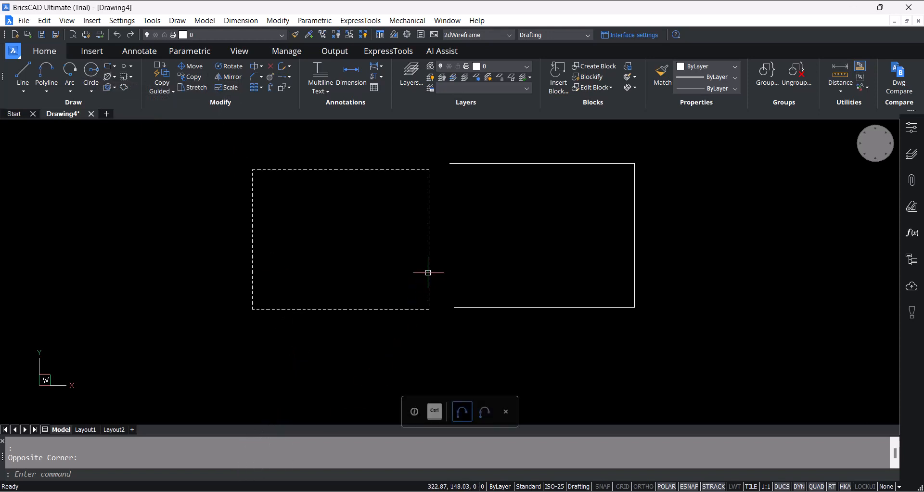
mouse_move(447, 299)
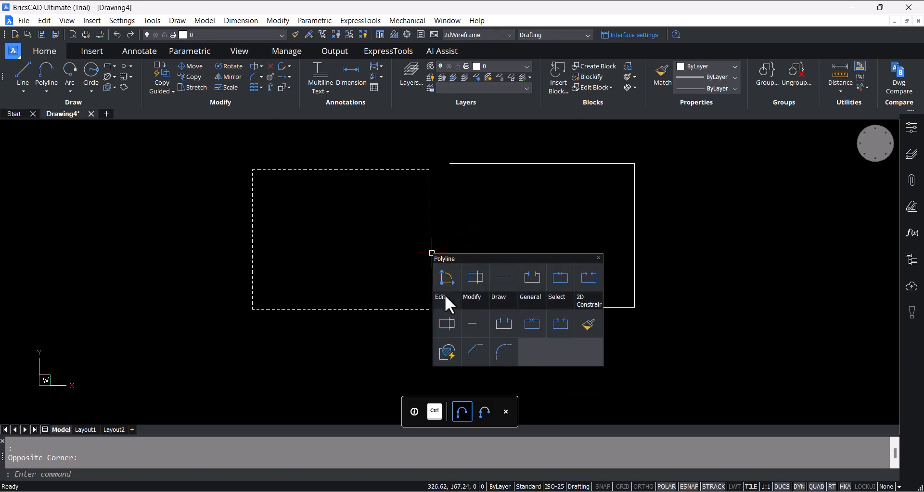
key(Escape)
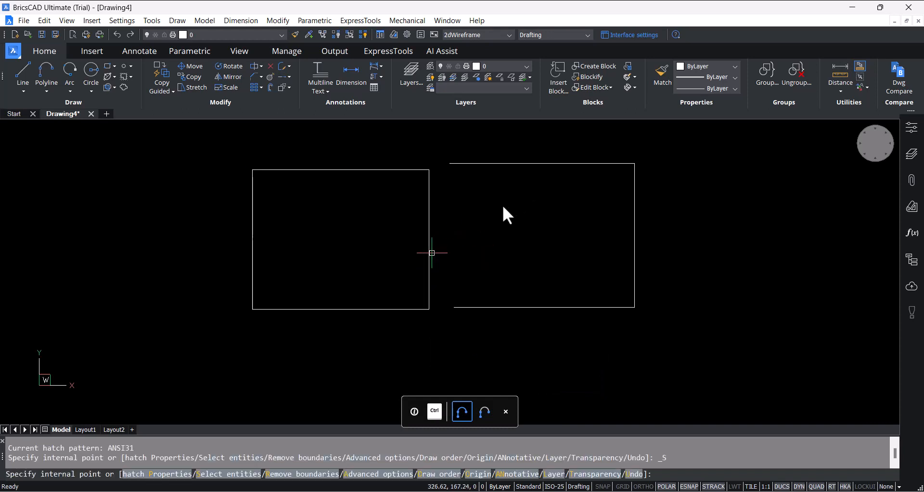
- Draw a vertical line about 216 mm long crossing the top and bottom lines of the open outline
mouse_move(546, 162)
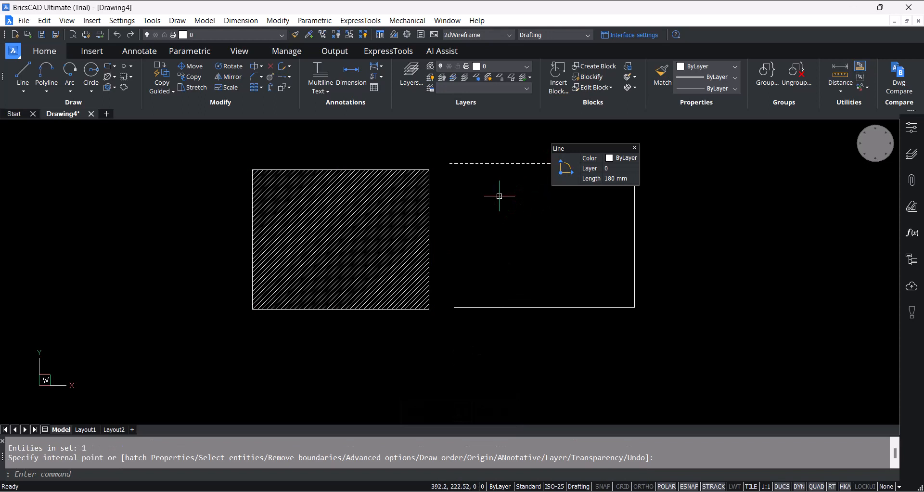
click(23, 72)
click(558, 149)
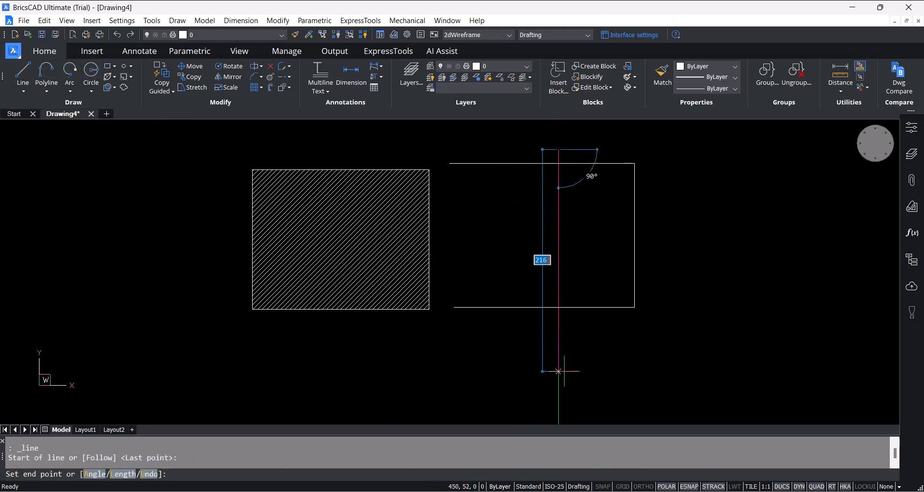
click(558, 371)
key(Escape)
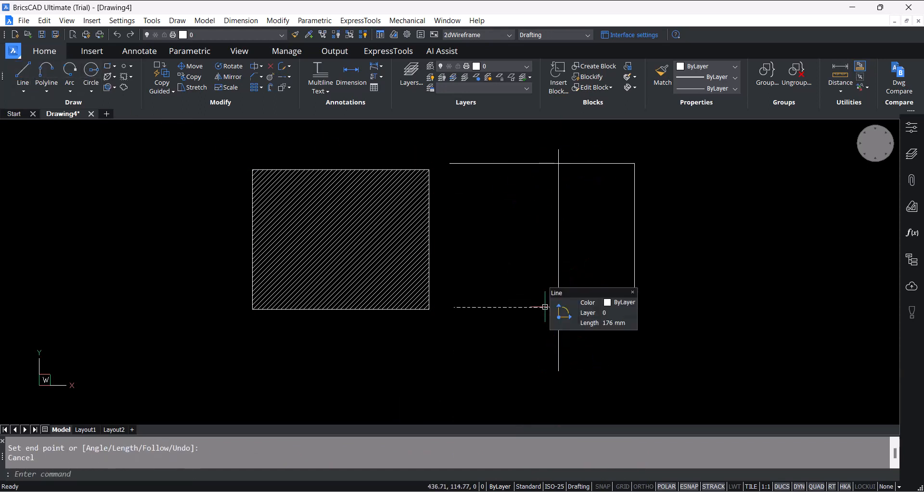
- Trim the horizontal lines left of the vertical line and the vertical line's overhanging ends to leave a closed rectangle
mouse_move(561, 310)
click(591, 310)
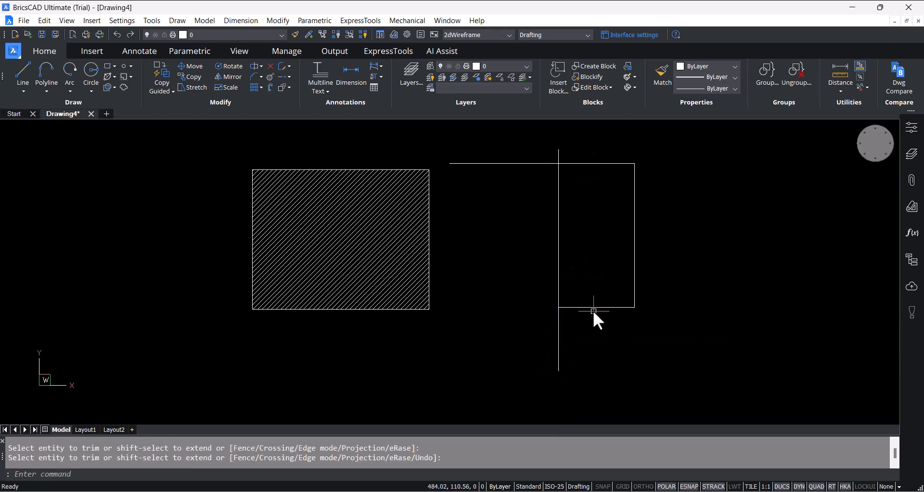
click(559, 337)
click(522, 164)
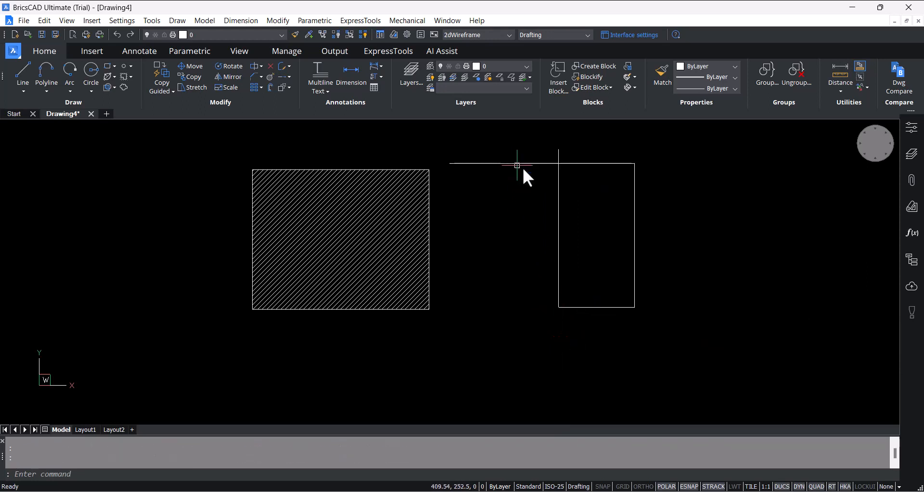
click(557, 155)
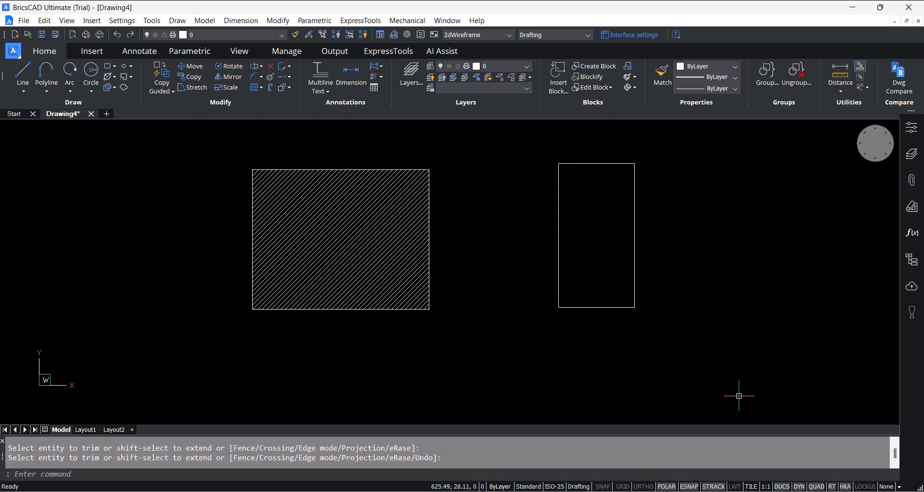
right_click(816, 485)
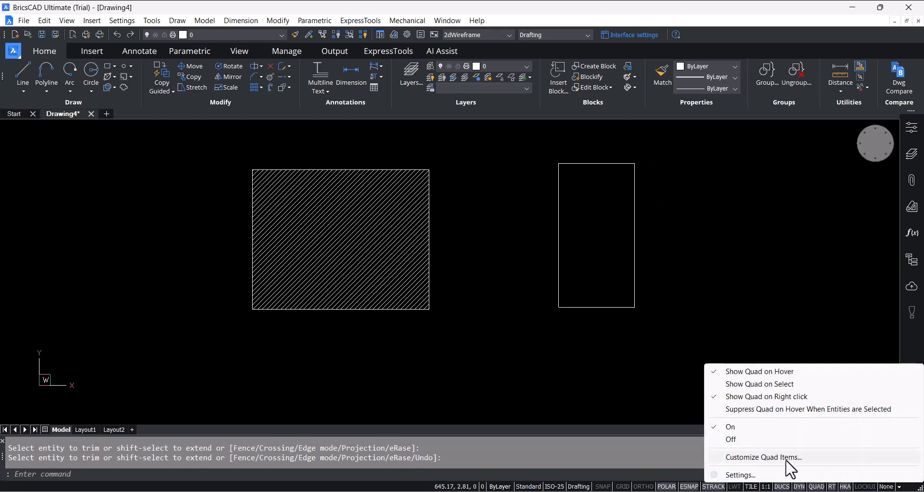
click(702, 184)
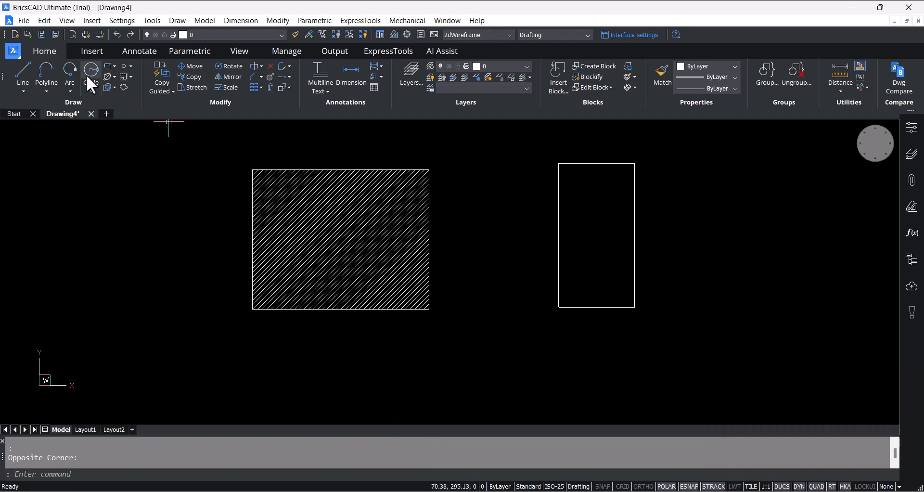
- Draw a circle with a radius of about 28 mm inside the unhatched rectangle, slightly above its middle
click(90, 88)
click(106, 112)
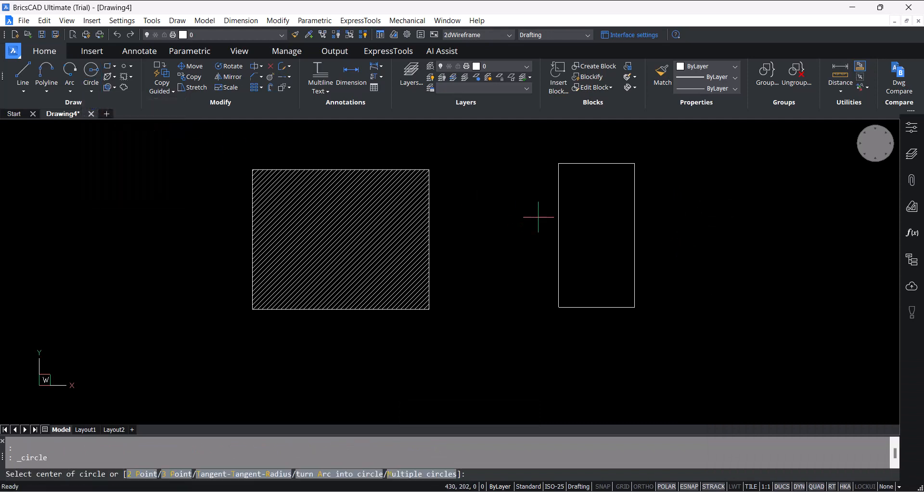
click(586, 225)
click(616, 224)
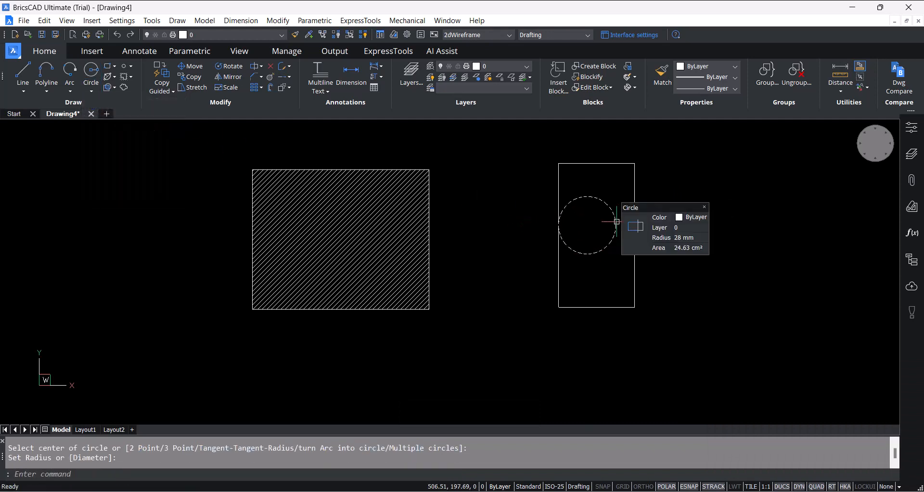
mouse_move(617, 225)
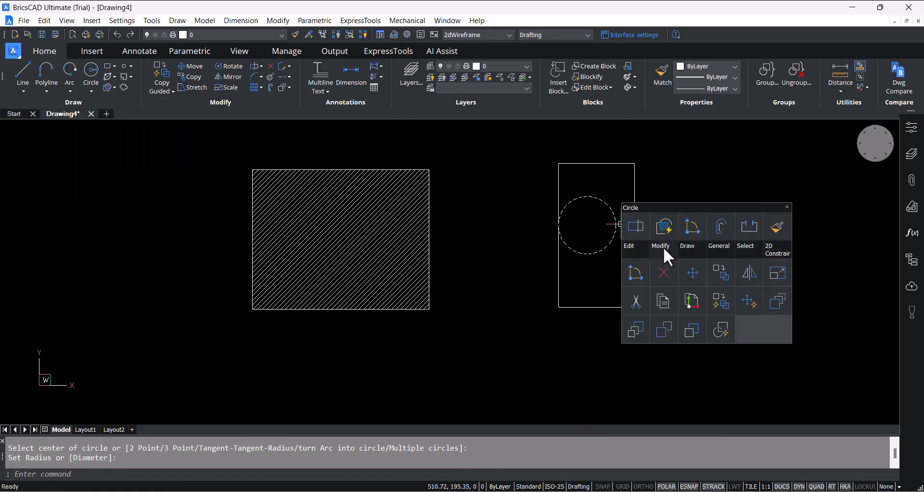
mouse_move(697, 246)
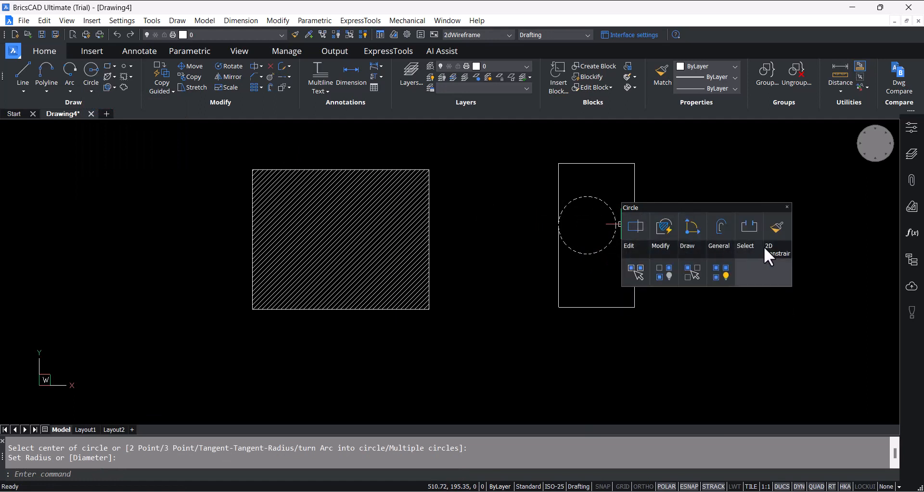
mouse_move(646, 246)
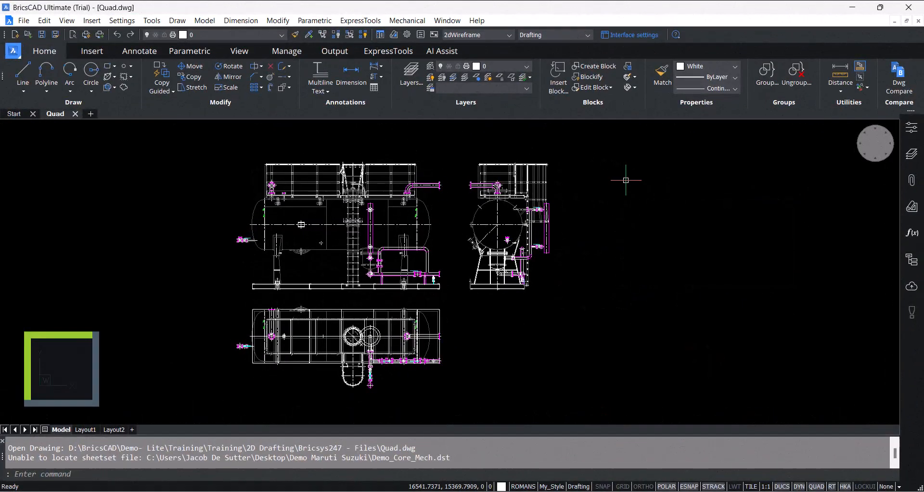
click(625, 180)
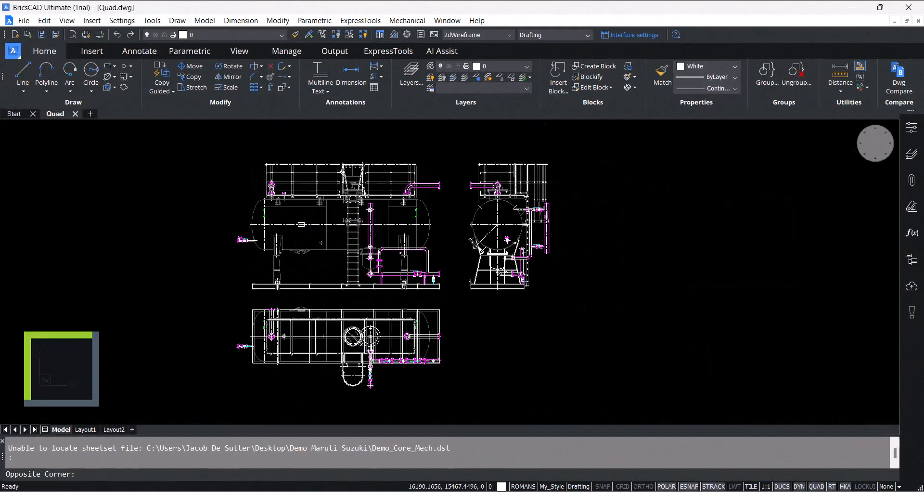
click(602, 227)
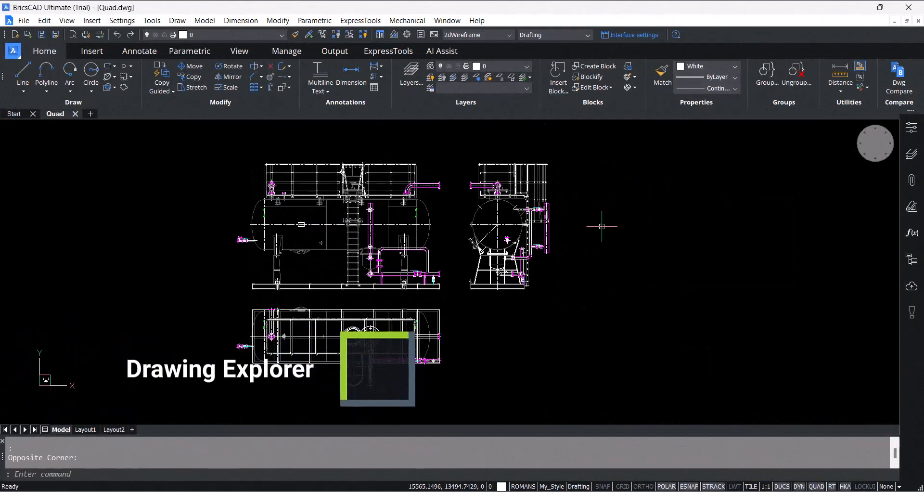
- Open the Drawing Explorer and look through the drawing's linetypes, text styles, views, lights and block definitions
click(381, 35)
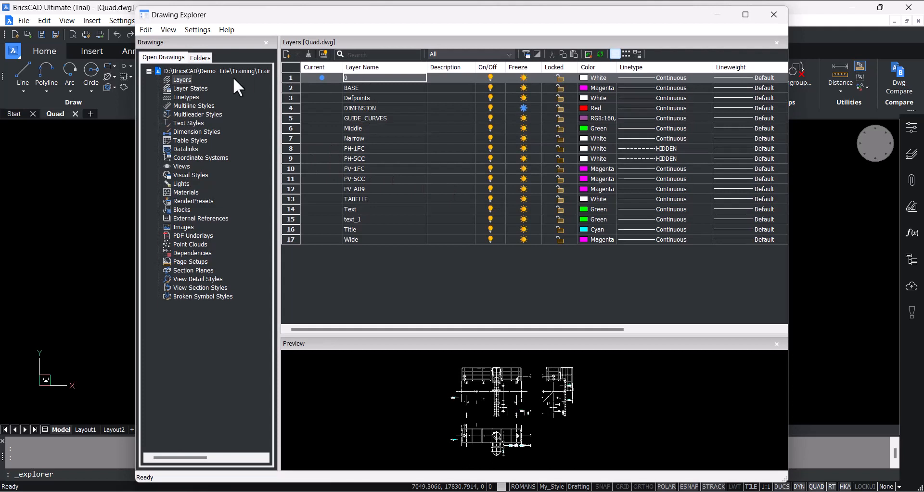
click(187, 97)
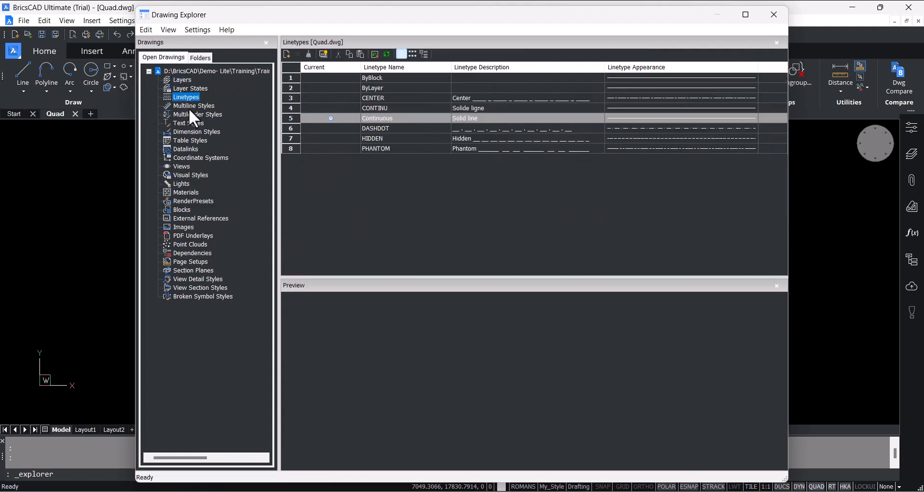
click(189, 123)
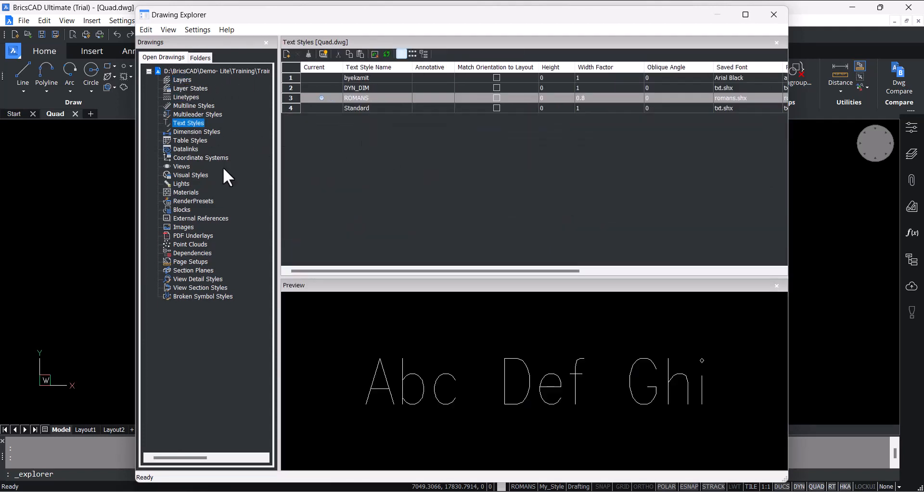
click(185, 167)
click(186, 183)
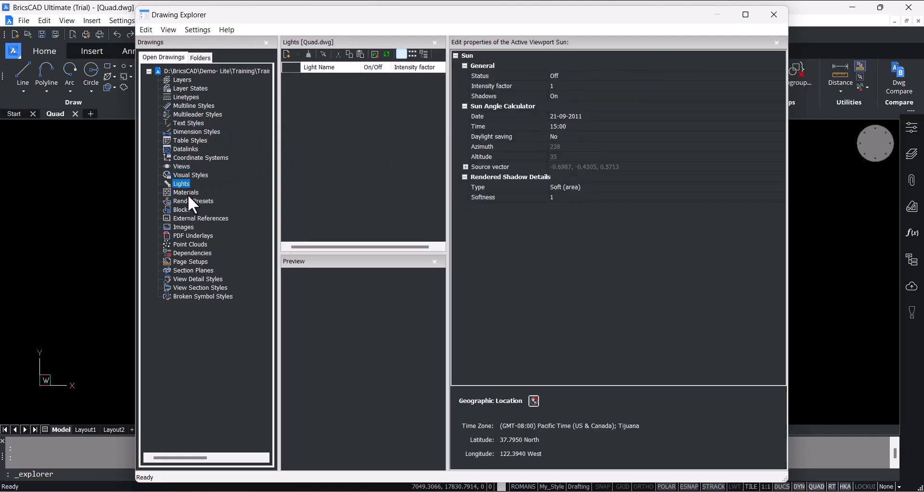
click(182, 210)
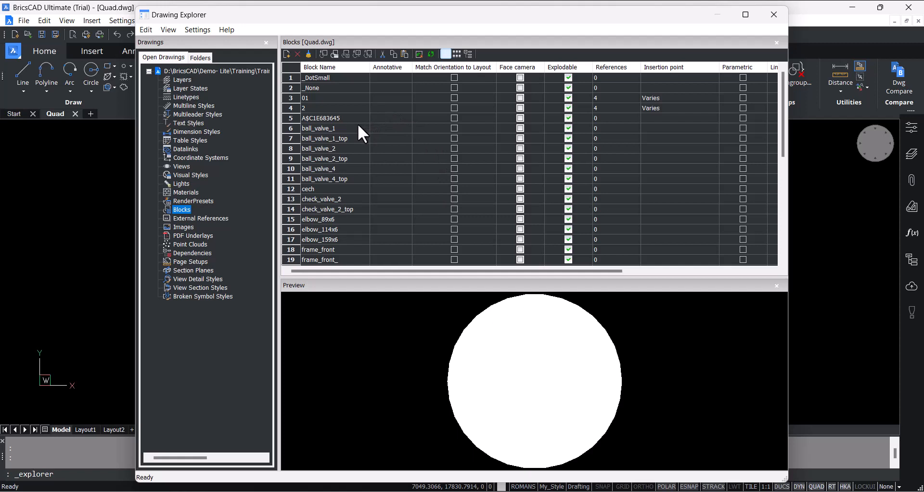
- Compare the dimension styles from ISO-25 to My_Style_5_1 side by side, widening the Drawing Explorer to fit more style columns
click(213, 132)
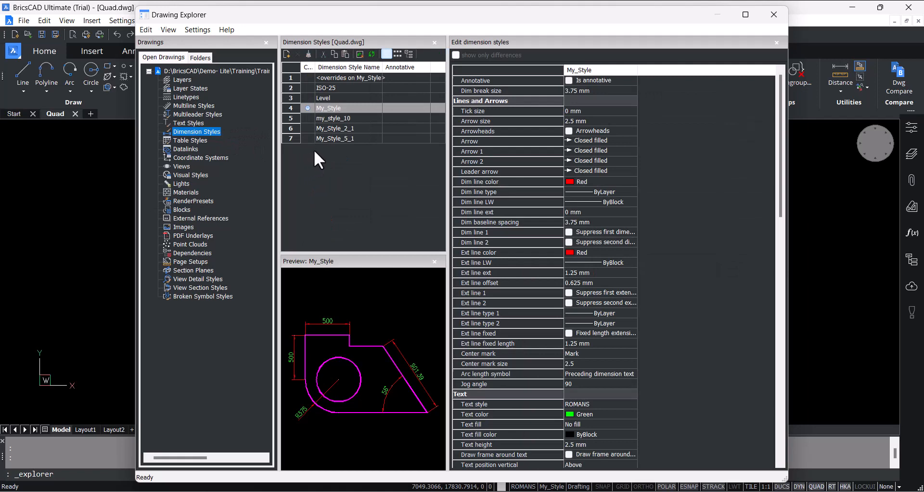
drag(342, 141, 345, 90)
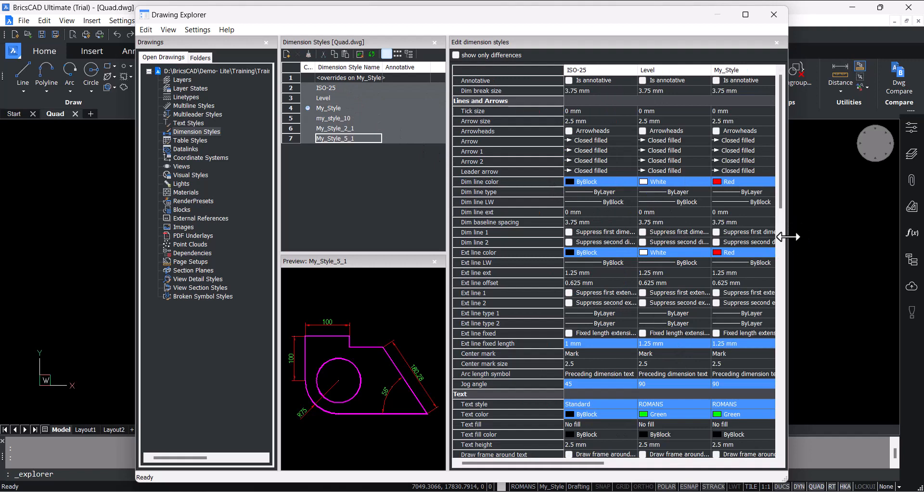
drag(788, 237, 907, 239)
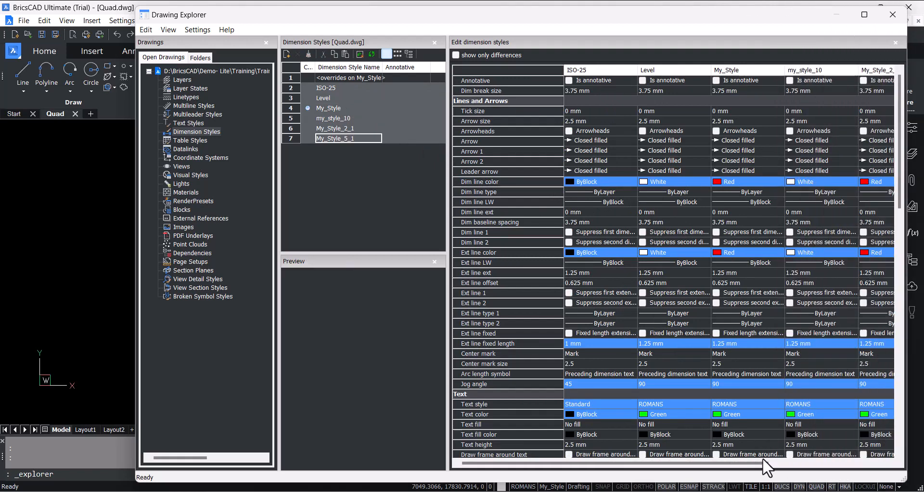
mouse_move(763, 461)
mouse_down()
mouse_move(876, 462)
mouse_move(755, 464)
mouse_up()
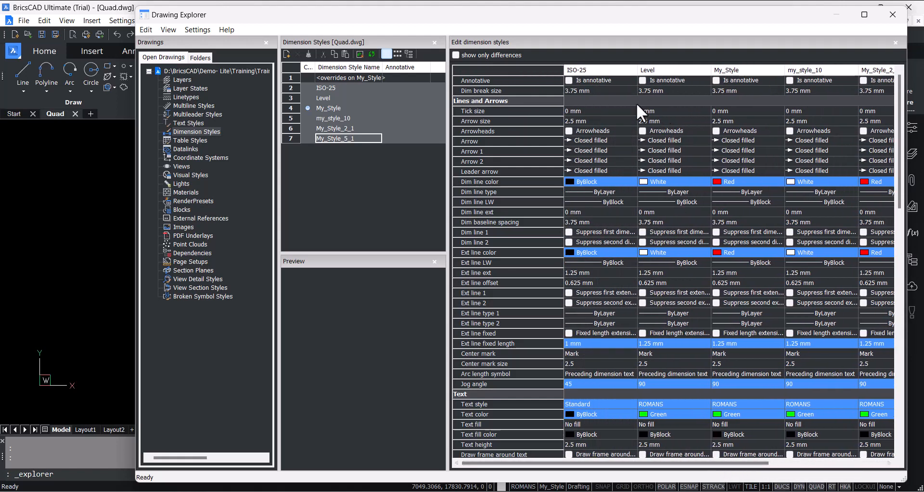